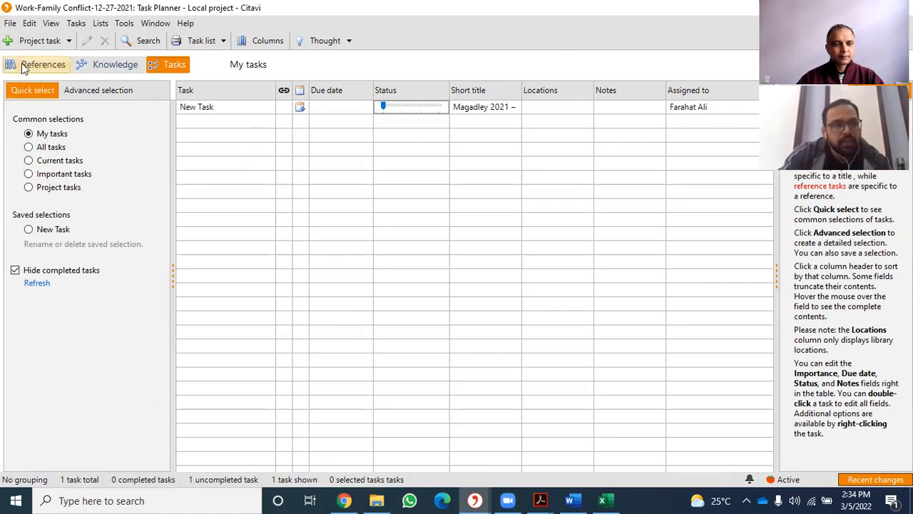
In the reference list, select the five consecutive articles from "Moonlighting in academia" through the first "You've Got Mail" entry
{"action": "left_click", "coordinate": [27, 65]}
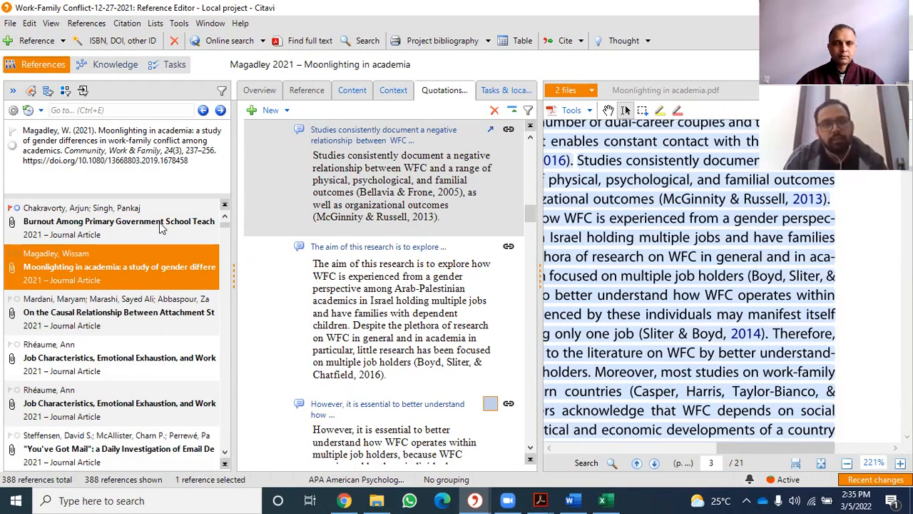
{"action": "left_click", "coordinate": [131, 315]}
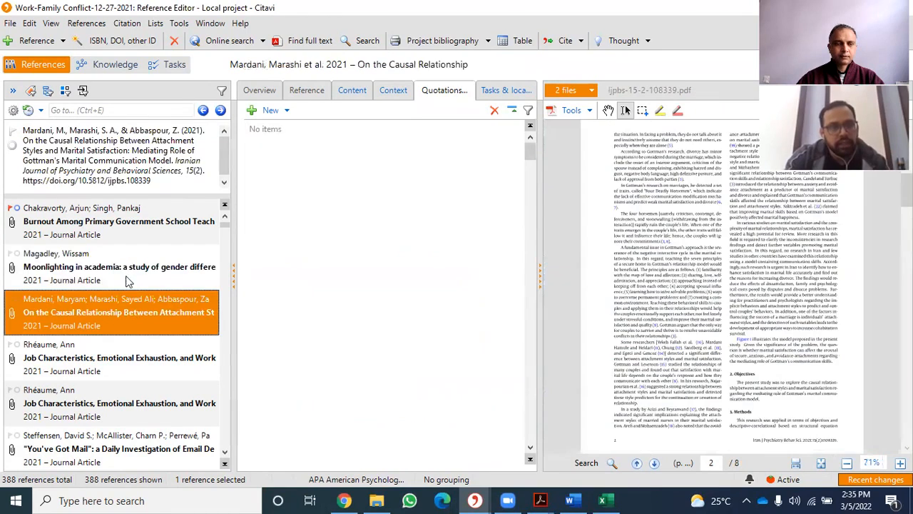
{"action": "left_click", "coordinate": [127, 280]}
{"action": "left_click", "coordinate": [123, 314], "text": "ctrl"}
{"action": "left_click", "coordinate": [122, 360], "text": "ctrl"}
{"action": "key", "text": "shift+Down"}
{"action": "key", "text": "shift+Down"}
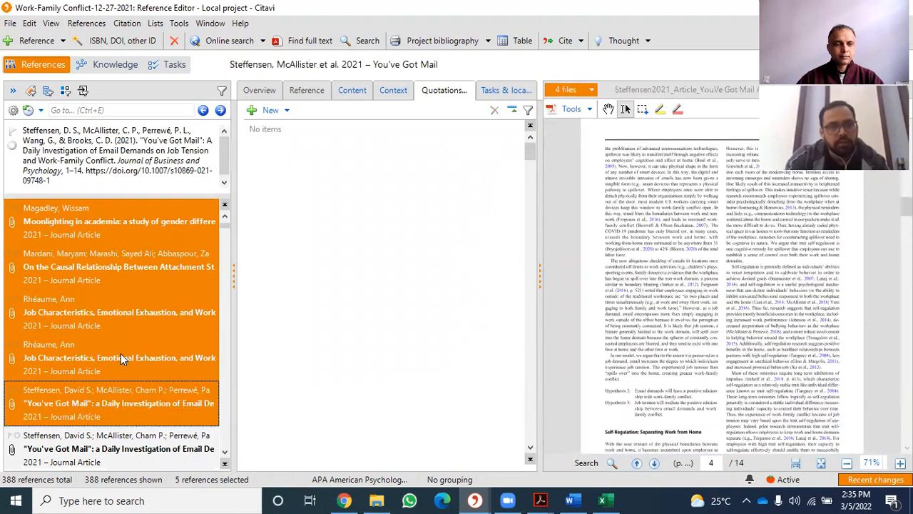
Start a new reference task for the five selected articles and name it "New Assignment"
{"action": "right_click", "coordinate": [123, 353]}
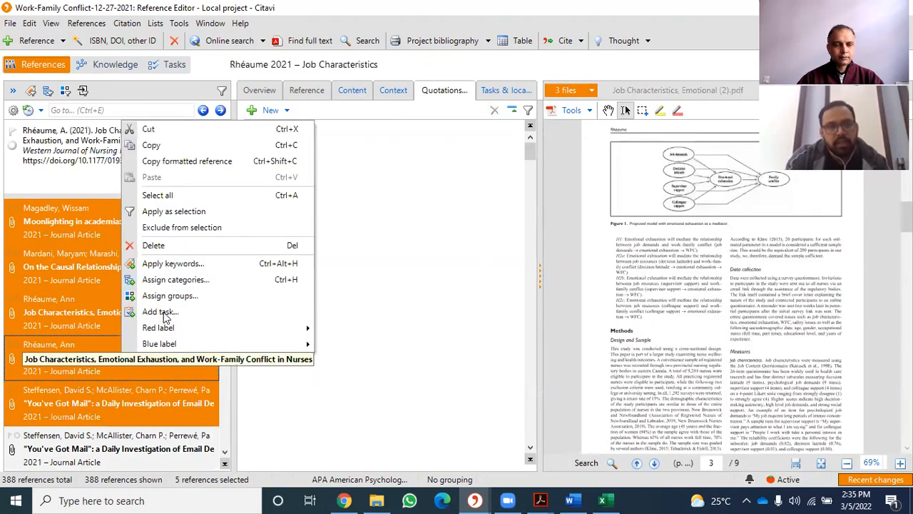
{"action": "left_click", "coordinate": [171, 311]}
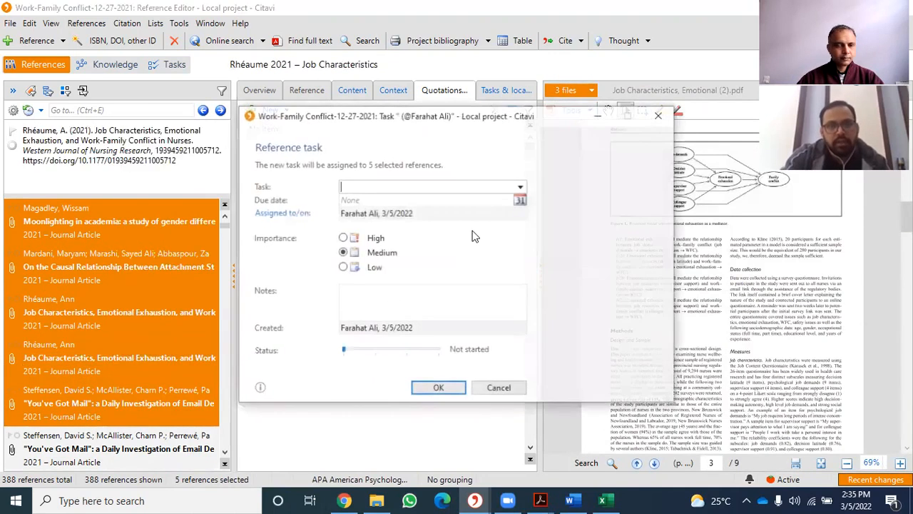
{"action": "type", "text": "New"}
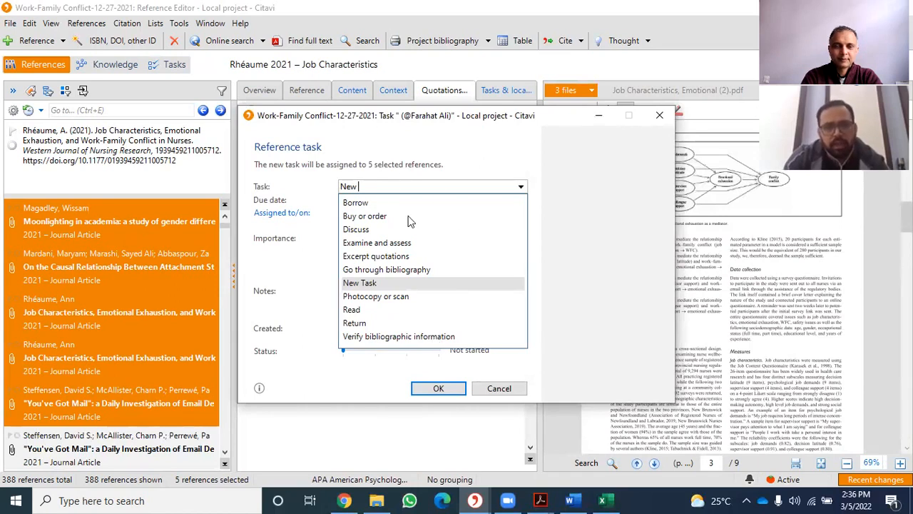
{"action": "key", "text": "BackSpace"}
{"action": "key", "text": "BackSpace"}
{"action": "type", "text": "w Assignment"}
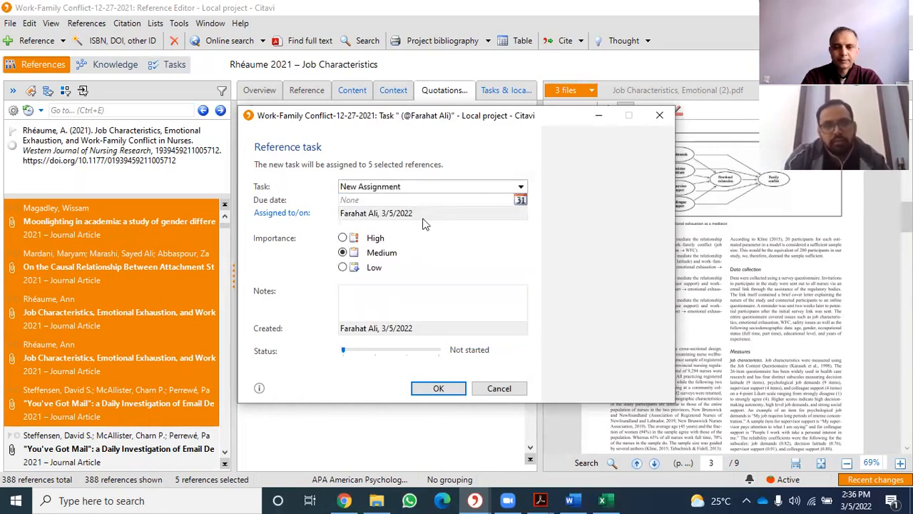
Set the task's due date to Thursday, March 31, 2022 and save the task
{"action": "left_click", "coordinate": [520, 200]}
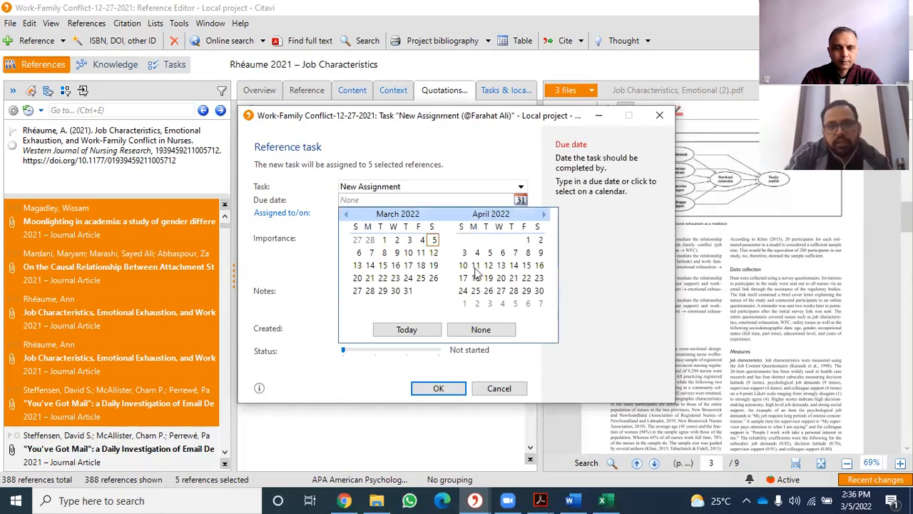
{"action": "left_click", "coordinate": [408, 291]}
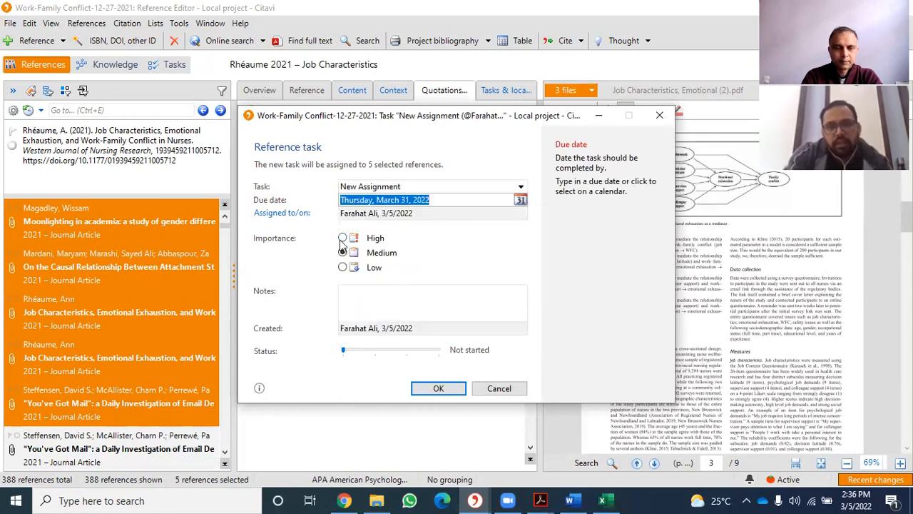
{"action": "left_click", "coordinate": [382, 304]}
{"action": "left_click", "coordinate": [439, 389]}
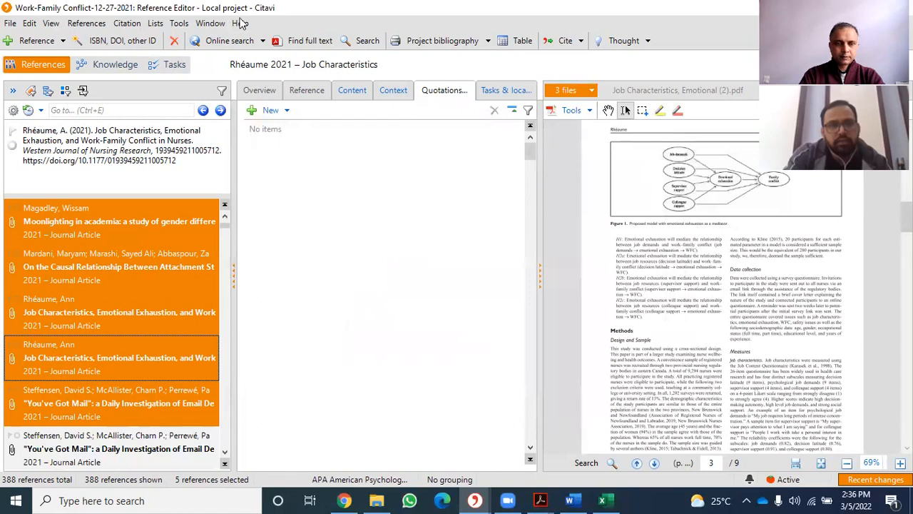
Check the New Assignment entries in the task planner, including the first one's assignee and due-date calendar, without changing them
{"action": "left_click", "coordinate": [171, 65]}
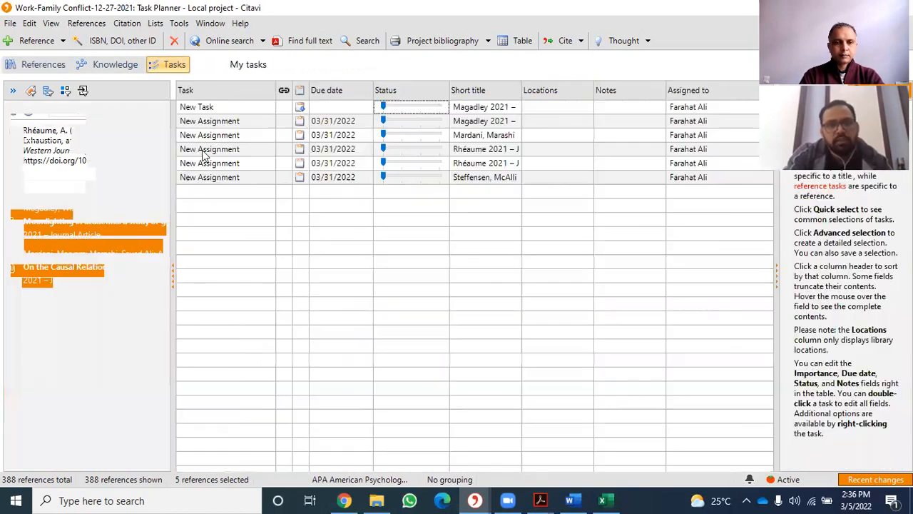
{"action": "left_click", "coordinate": [364, 125]}
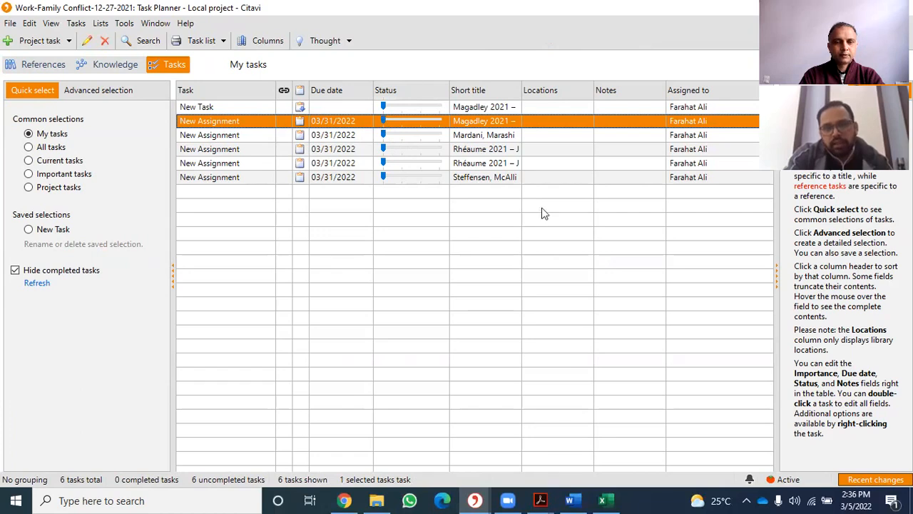
{"action": "left_click", "coordinate": [696, 121]}
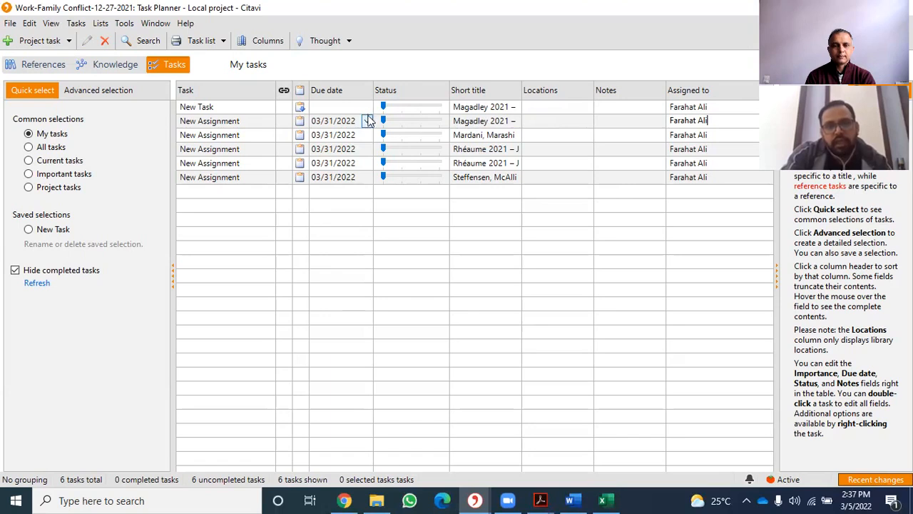
{"action": "left_click", "coordinate": [366, 122]}
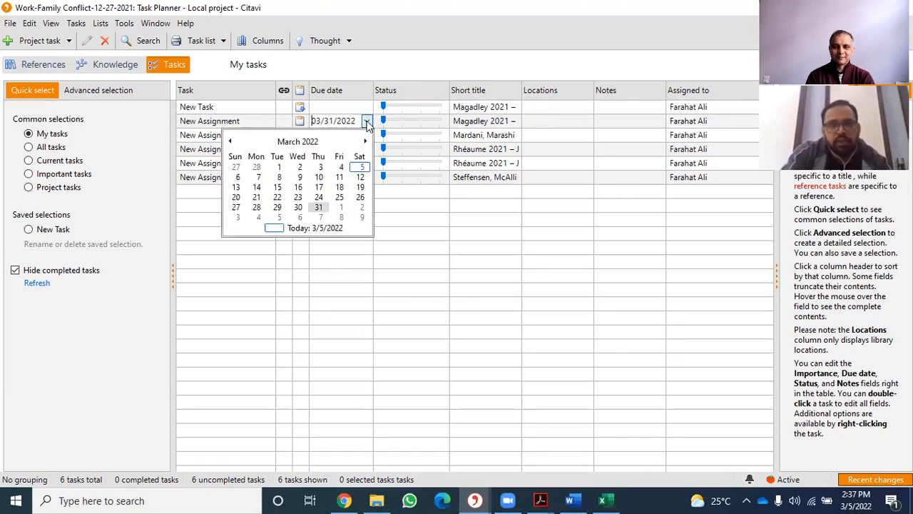
{"action": "left_click", "coordinate": [480, 323]}
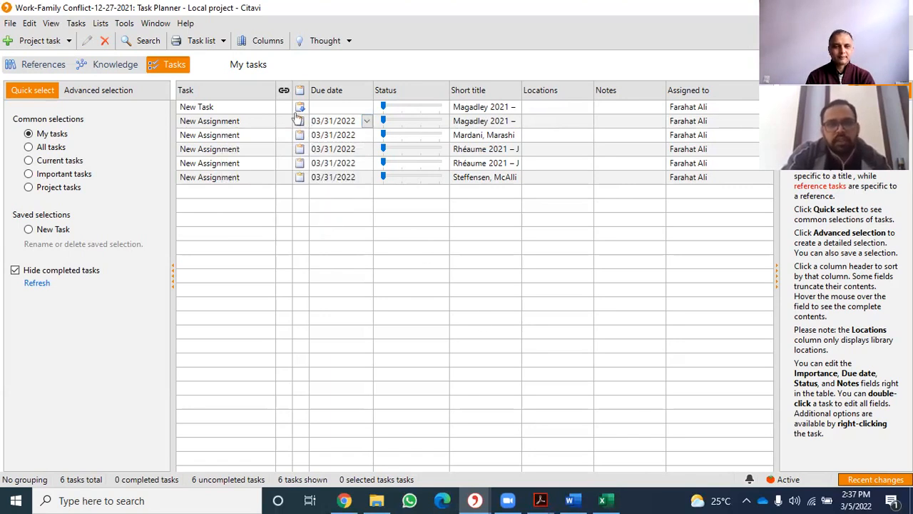
Select New Task and inspect the blank project task form and New Task's own edit form, closing both without changes
{"action": "left_click", "coordinate": [283, 107]}
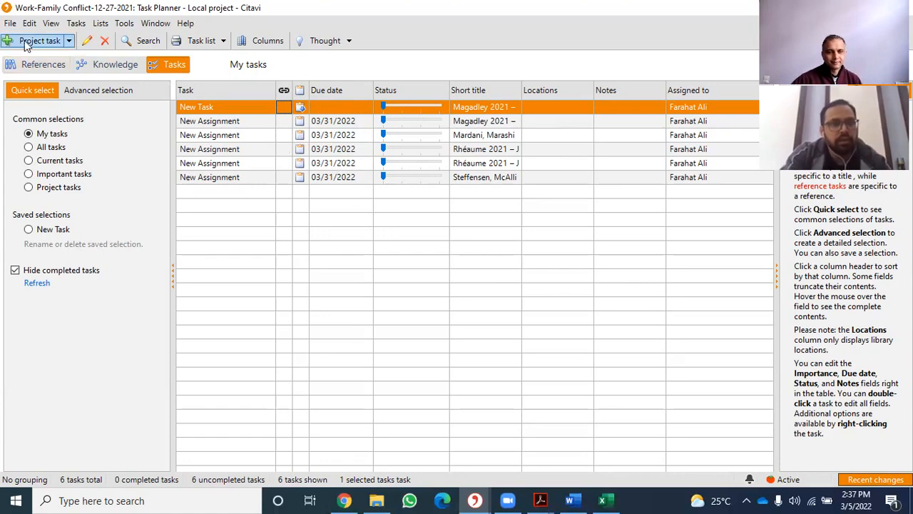
{"action": "left_click", "coordinate": [88, 45]}
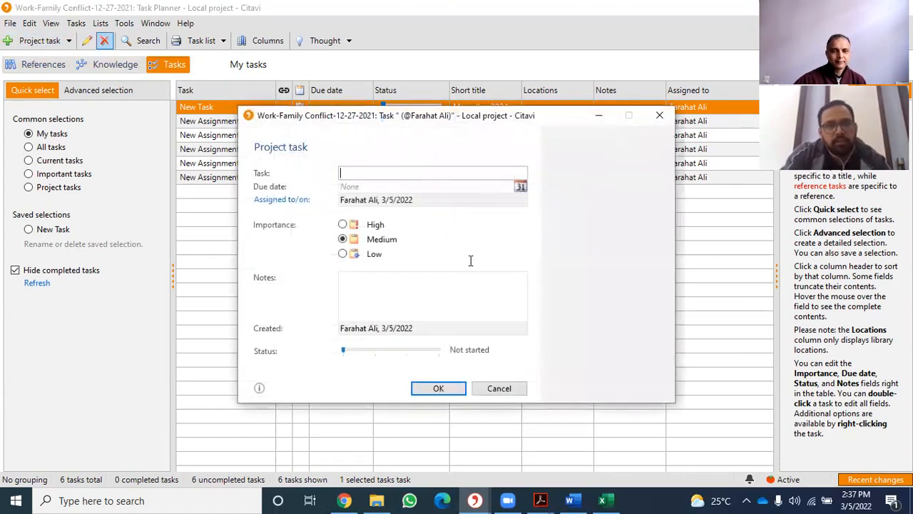
{"action": "left_click", "coordinate": [502, 389]}
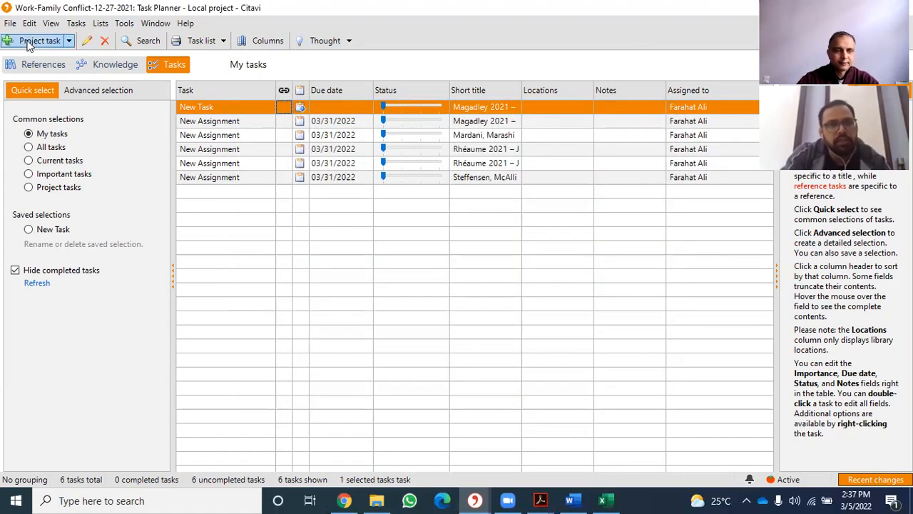
{"action": "left_click", "coordinate": [85, 42]}
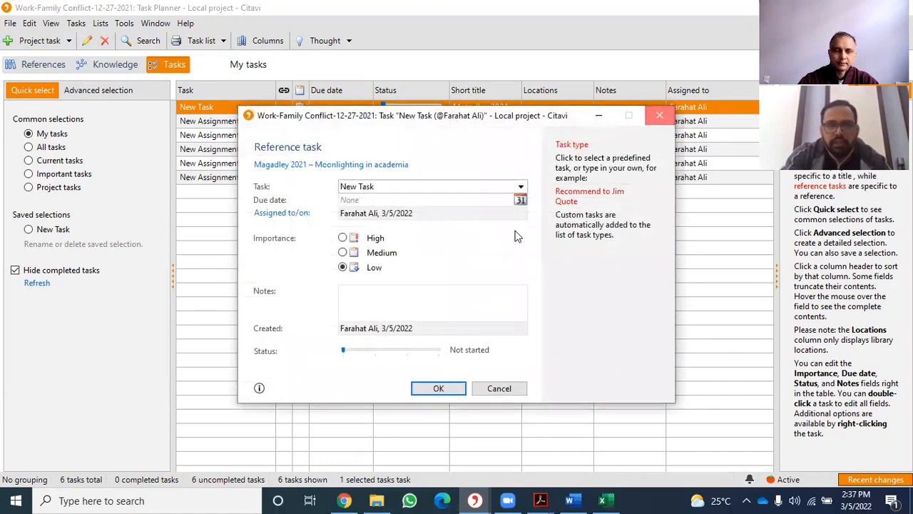
{"action": "key", "text": "Escape"}
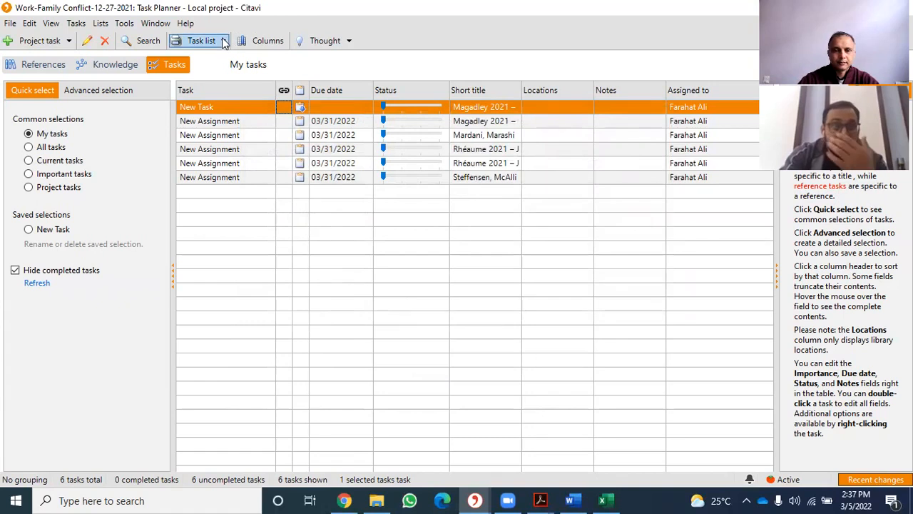
Open the print preview of the whole task list, review its pages and return to the task planner
{"action": "left_click", "coordinate": [221, 41]}
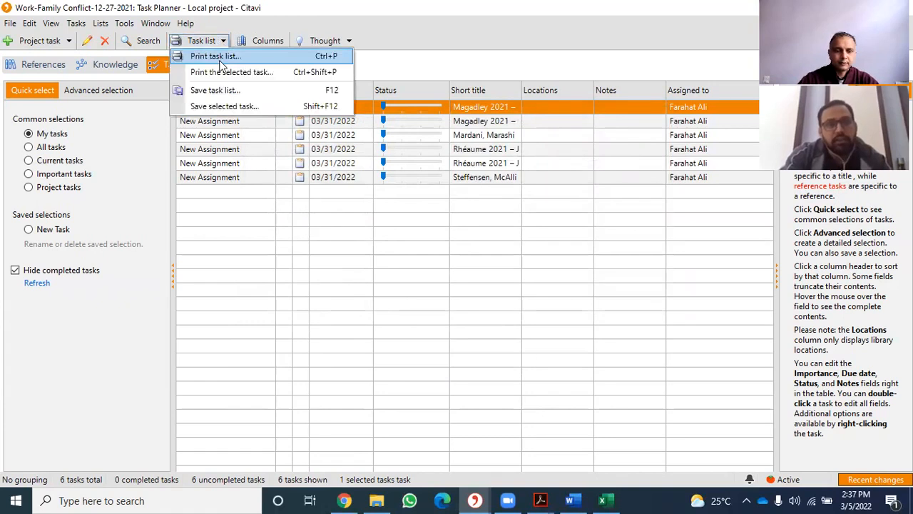
{"action": "left_click", "coordinate": [215, 57]}
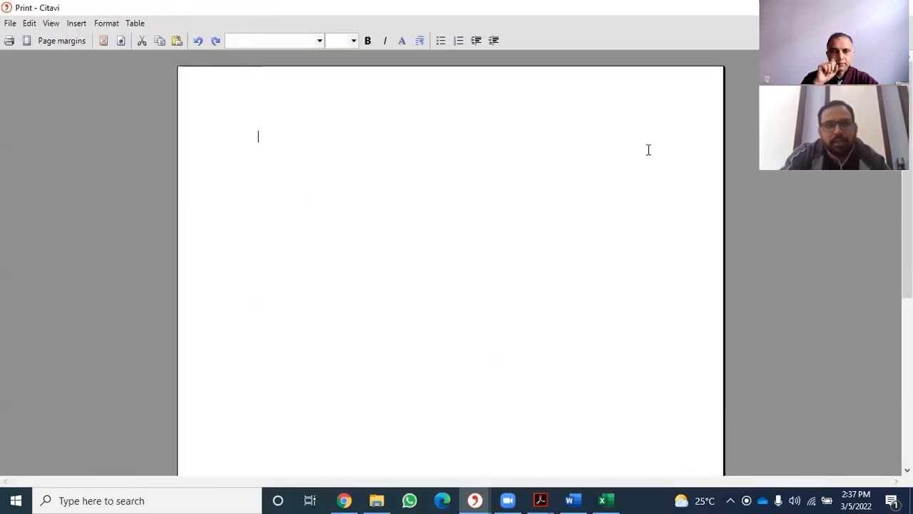
{"action": "scroll", "coordinate": [510, 167], "scroll_direction": "down", "scroll_amount": 6}
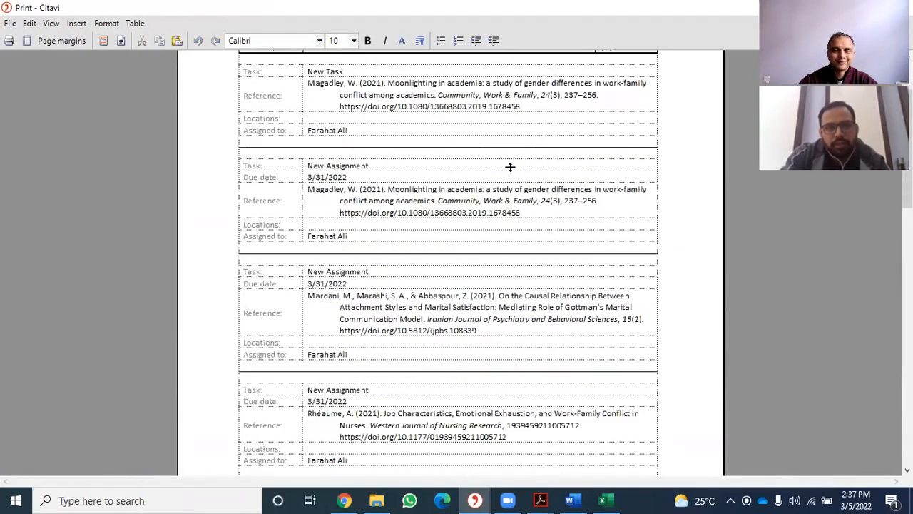
{"action": "scroll", "coordinate": [539, 190], "scroll_direction": "down", "scroll_amount": 8}
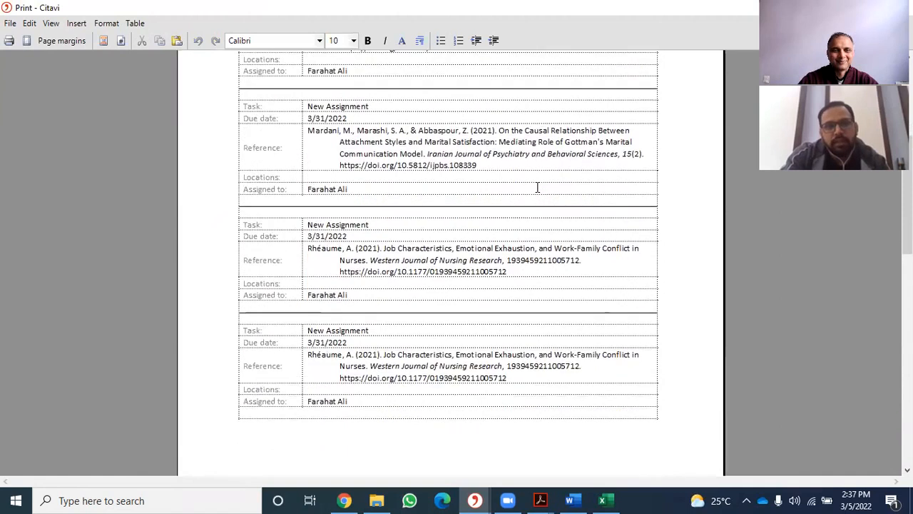
{"action": "scroll", "coordinate": [544, 214], "scroll_direction": "down", "scroll_amount": 6}
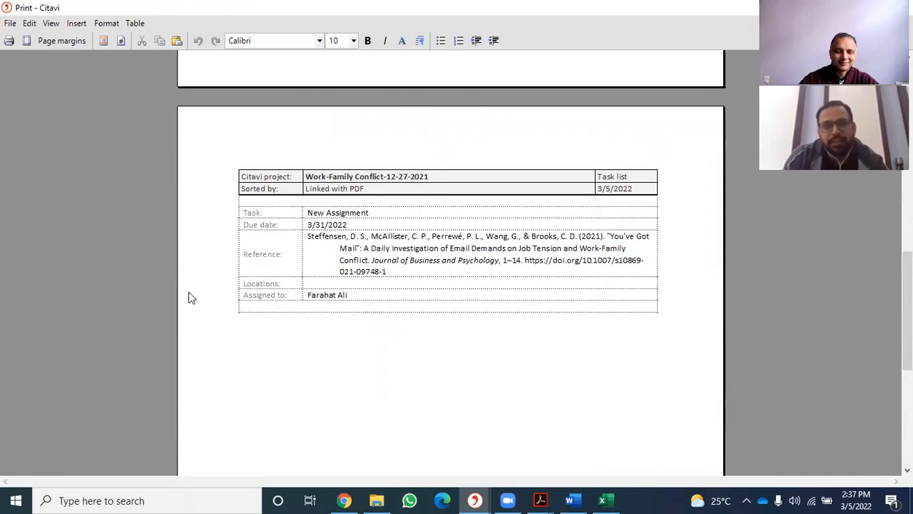
{"action": "scroll", "coordinate": [190, 295], "scroll_direction": "up", "scroll_amount": 12}
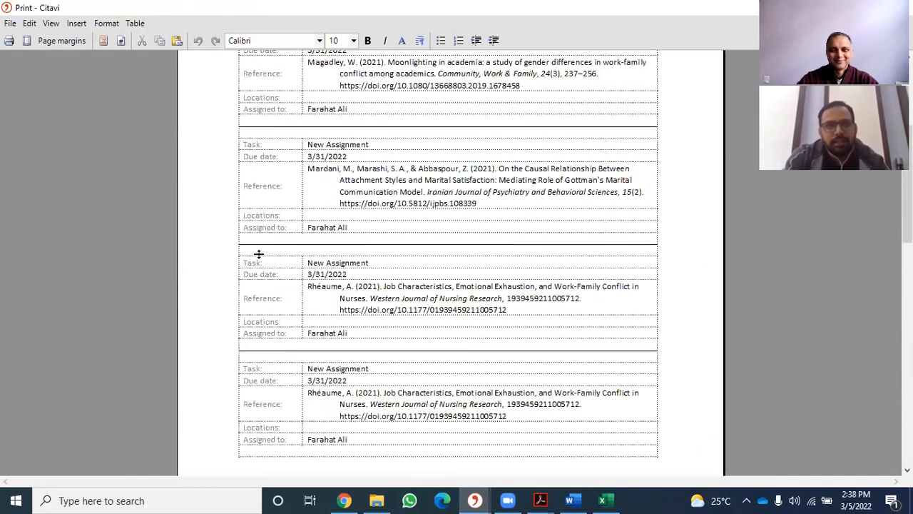
{"action": "scroll", "coordinate": [280, 249], "scroll_direction": "up", "scroll_amount": 7}
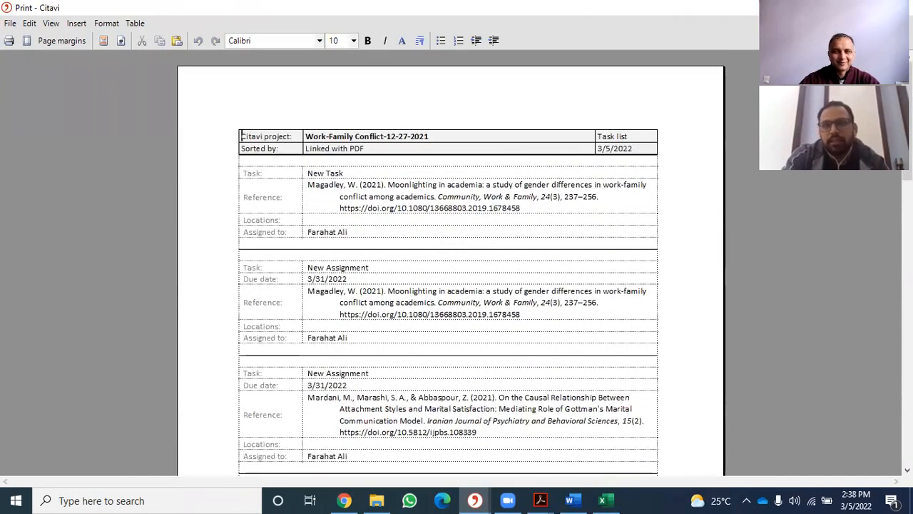
{"action": "key", "text": "Escape"}
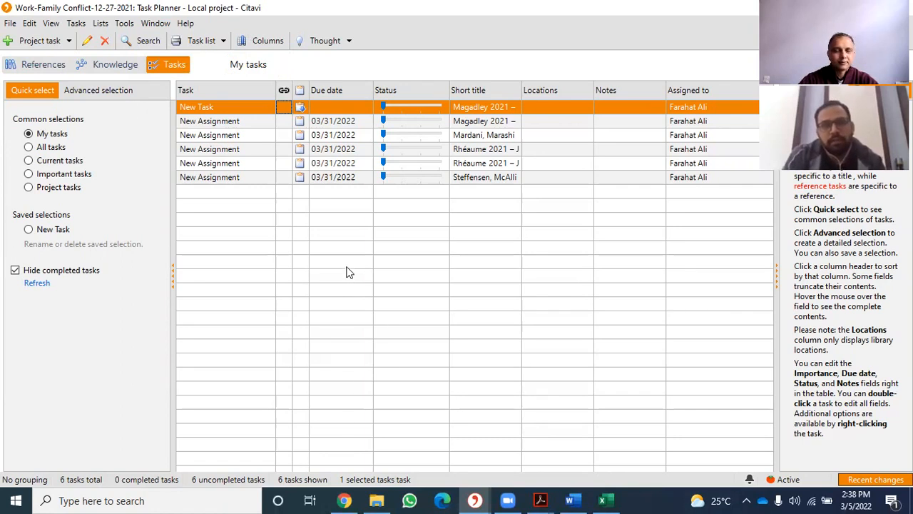
Return to the references, glance at the knowledge organizer, and show the tasks and locations of the current "Job Characteristics" article
{"action": "left_click", "coordinate": [34, 64]}
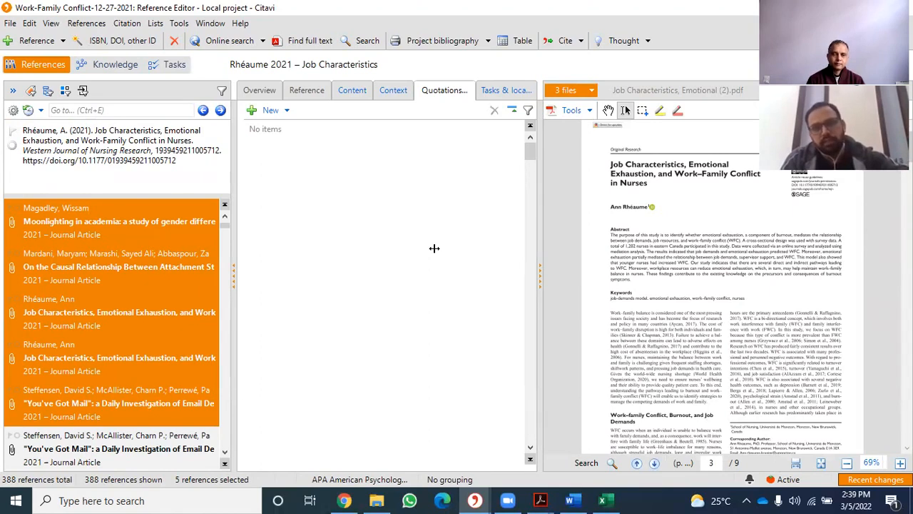
{"action": "left_click", "coordinate": [113, 64]}
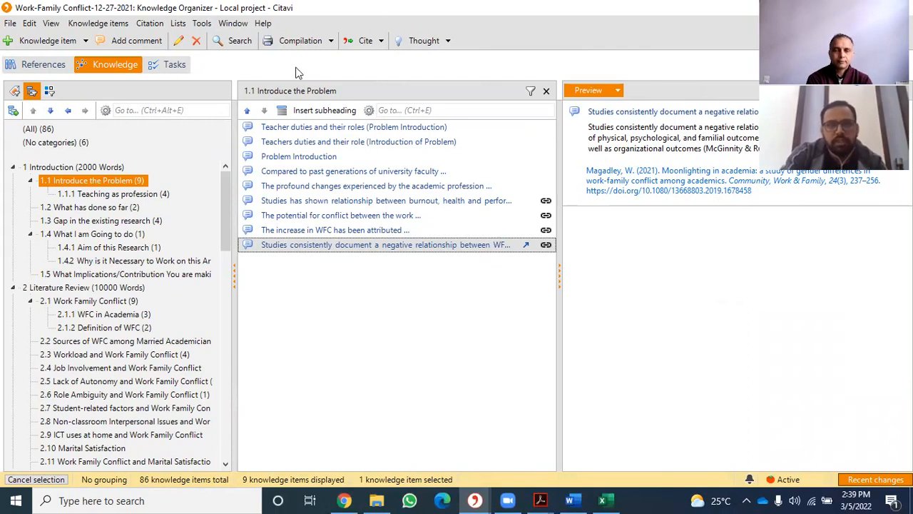
{"action": "left_click", "coordinate": [50, 68]}
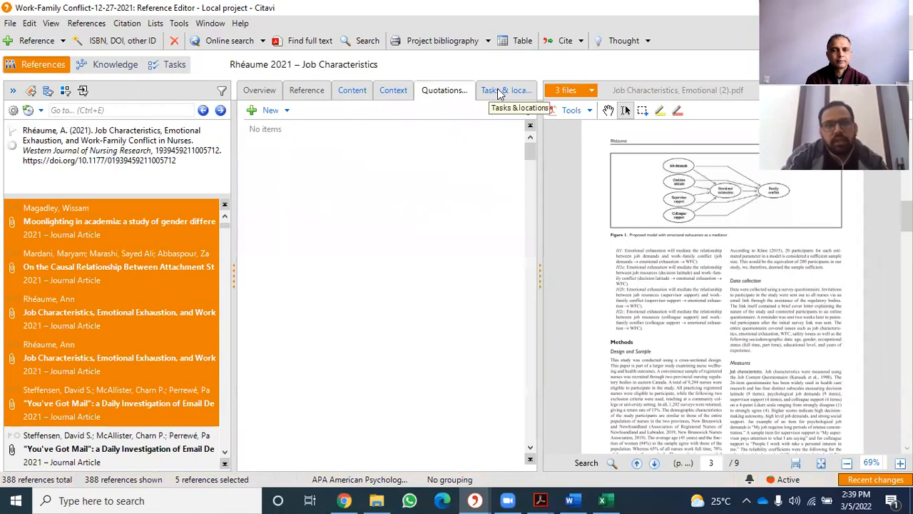
{"action": "left_click", "coordinate": [499, 91]}
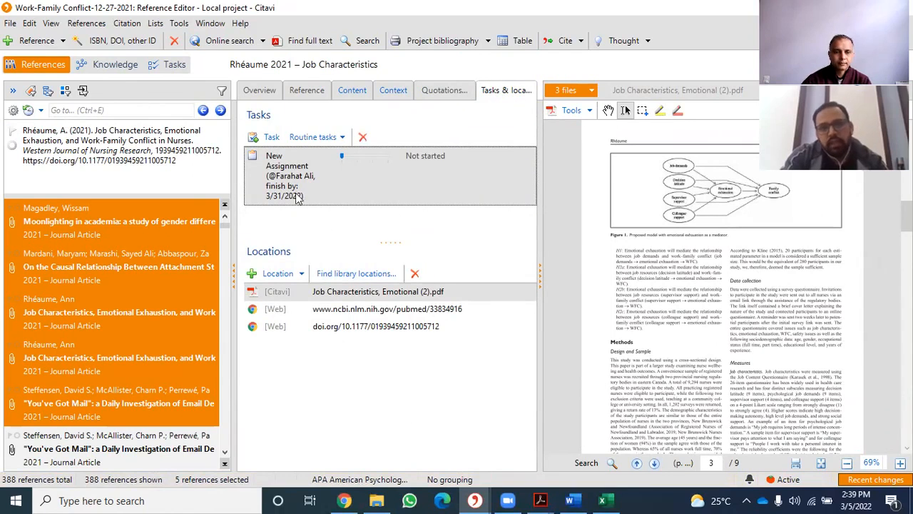
Review the location types that can be added to the "Job Characteristics" article and its library location search, adding nothing
{"action": "left_click", "coordinate": [303, 274]}
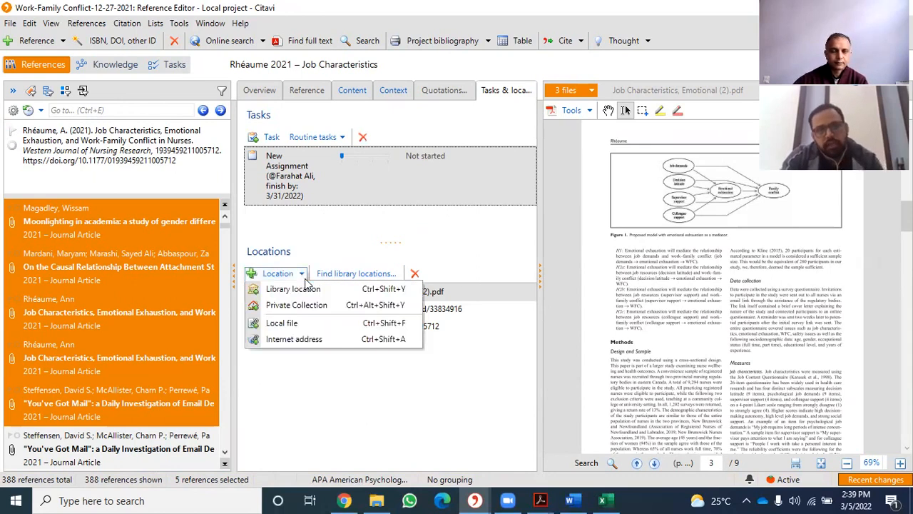
{"action": "left_click", "coordinate": [457, 387]}
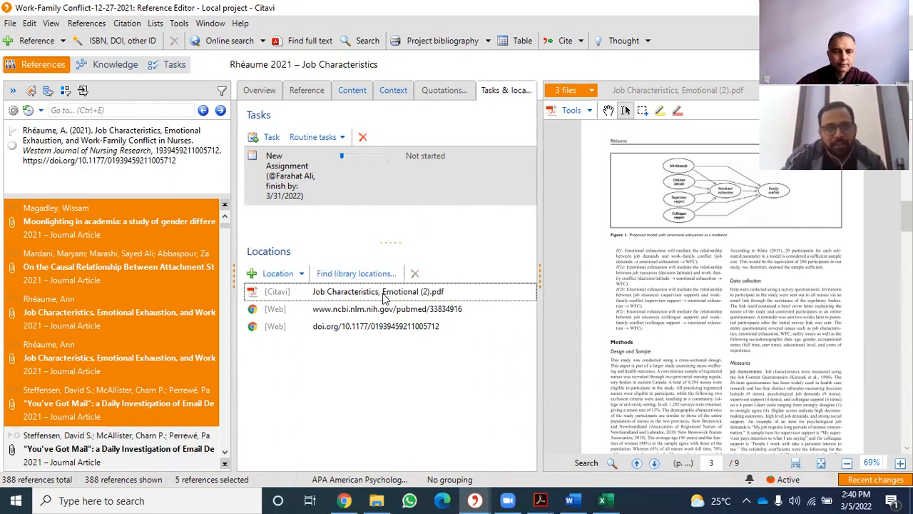
{"action": "left_click", "coordinate": [370, 274]}
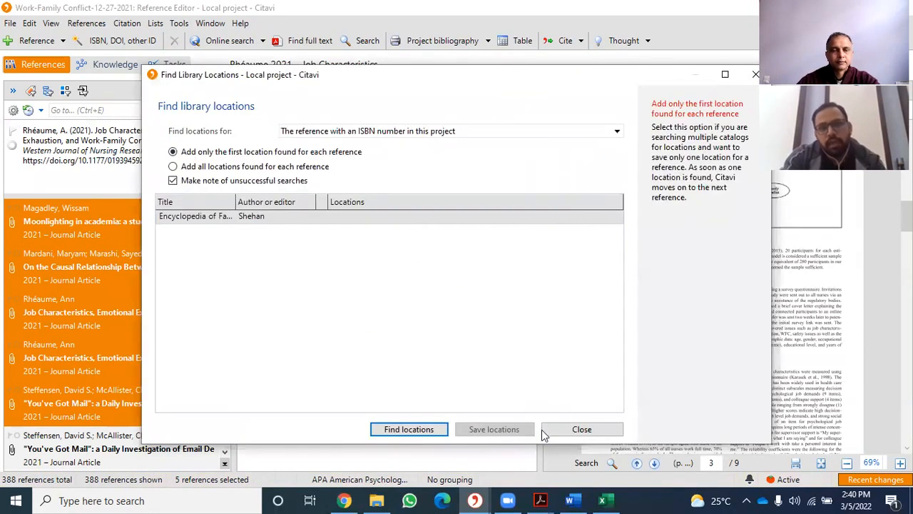
{"action": "left_click", "coordinate": [546, 434]}
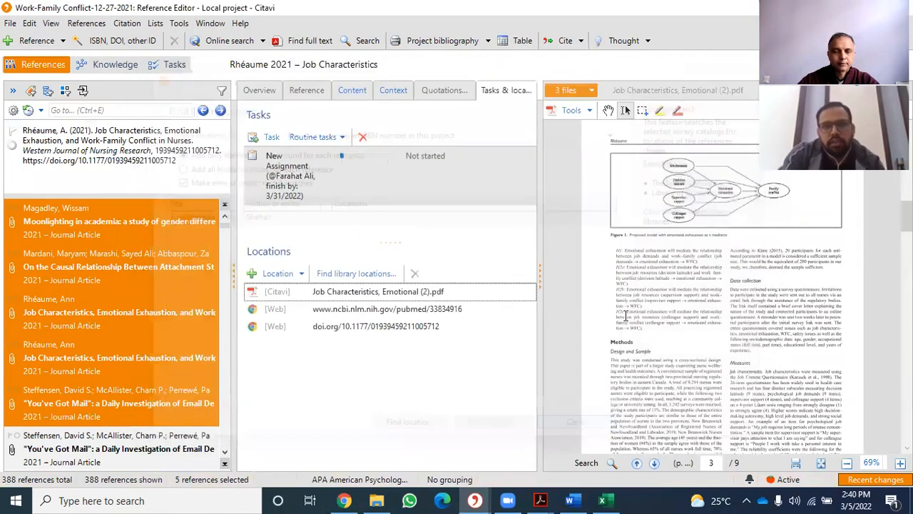
{"action": "mouse_move", "coordinate": [342, 154]}
{"action": "left_mouse_down"}
{"action": "mouse_move", "coordinate": [393, 150]}
{"action": "mouse_move", "coordinate": [359, 166]}
{"action": "mouse_move", "coordinate": [336, 159]}
{"action": "left_mouse_up"}
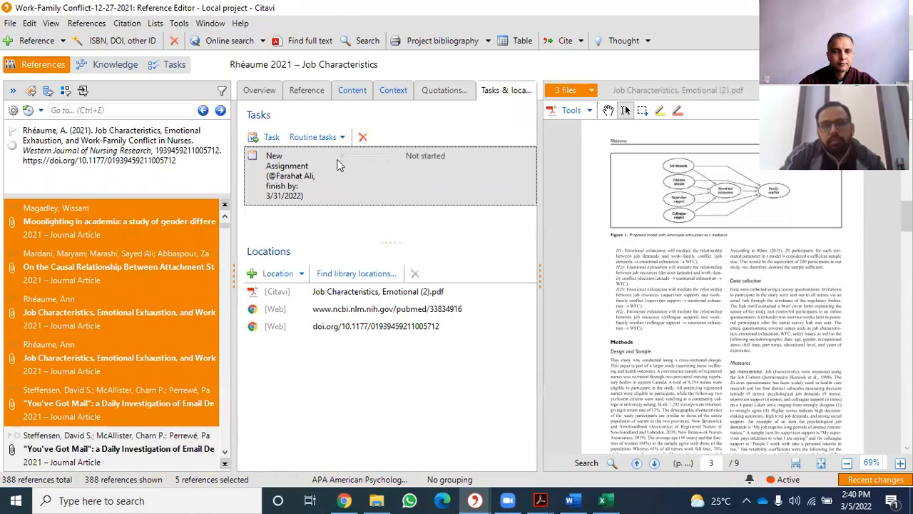
Return to the task planner and check the Locations and Notes fields of the listed tasks without entering anything
{"action": "left_click", "coordinate": [175, 65]}
{"action": "mouse_move", "coordinate": [386, 111]}
{"action": "left_mouse_down"}
{"action": "mouse_move", "coordinate": [447, 111]}
{"action": "mouse_move", "coordinate": [379, 109]}
{"action": "left_mouse_up"}
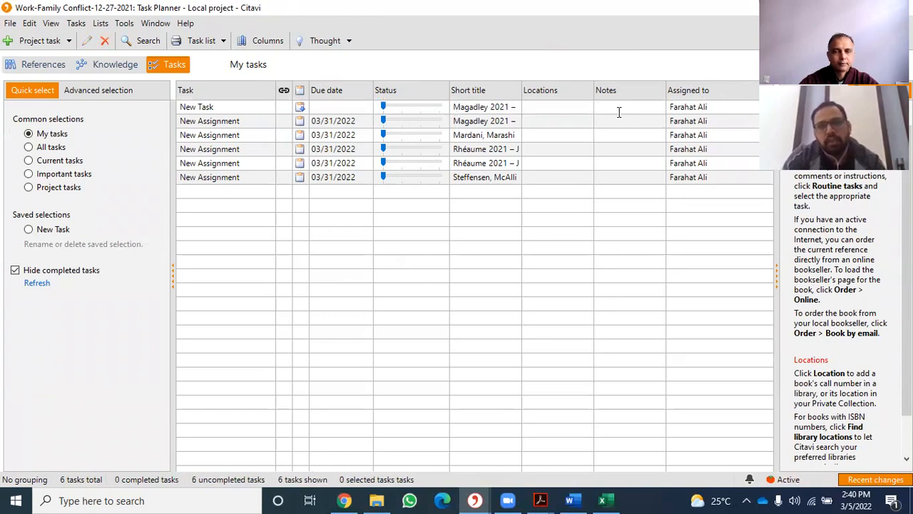
{"action": "left_click", "coordinate": [548, 112]}
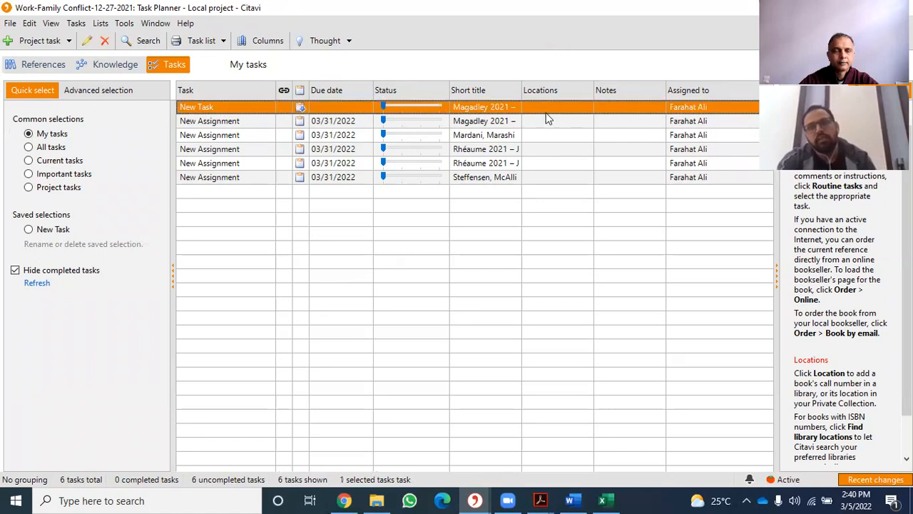
{"action": "left_click", "coordinate": [649, 150]}
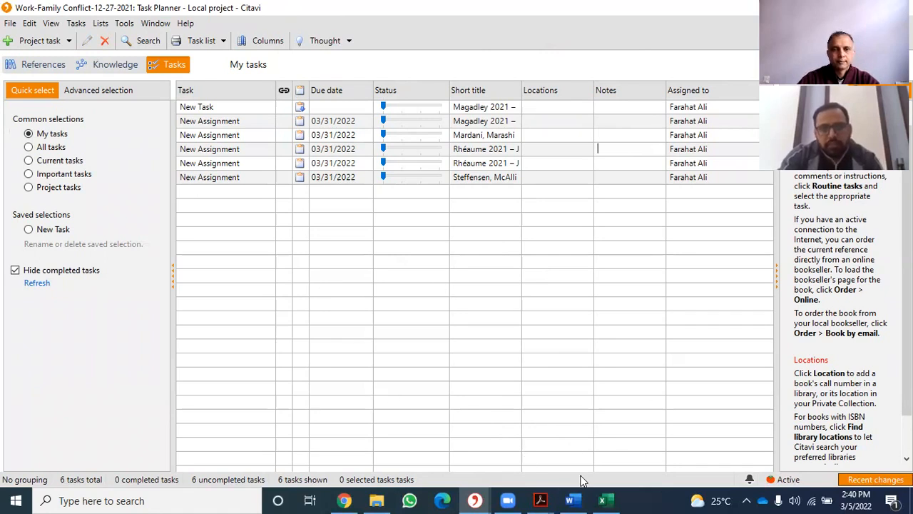
Start a new Word session in a maximized window and create a blank document
{"action": "mouse_move", "coordinate": [578, 499]}
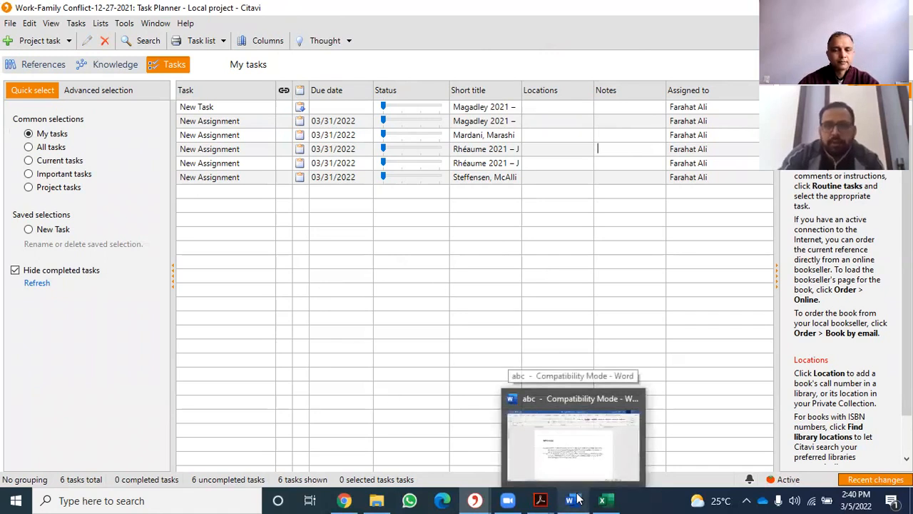
{"action": "left_click", "coordinate": [228, 500]}
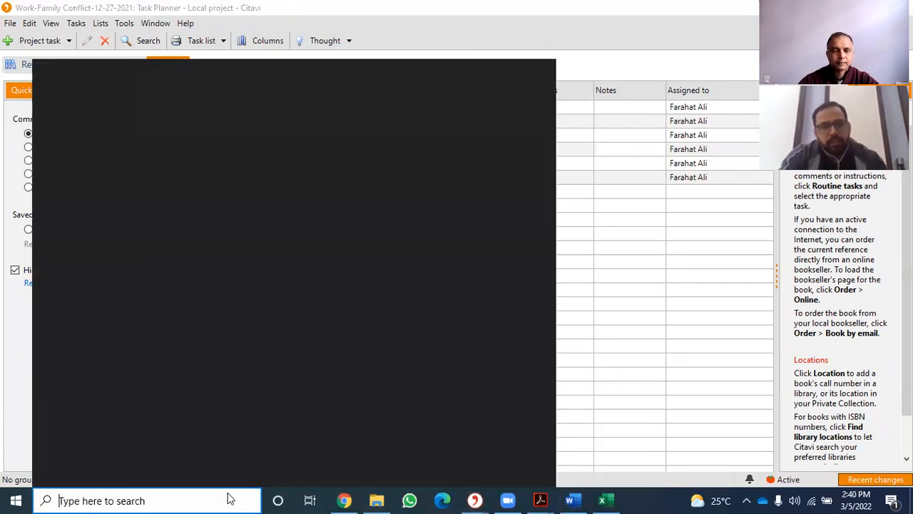
{"action": "left_click", "coordinate": [150, 288]}
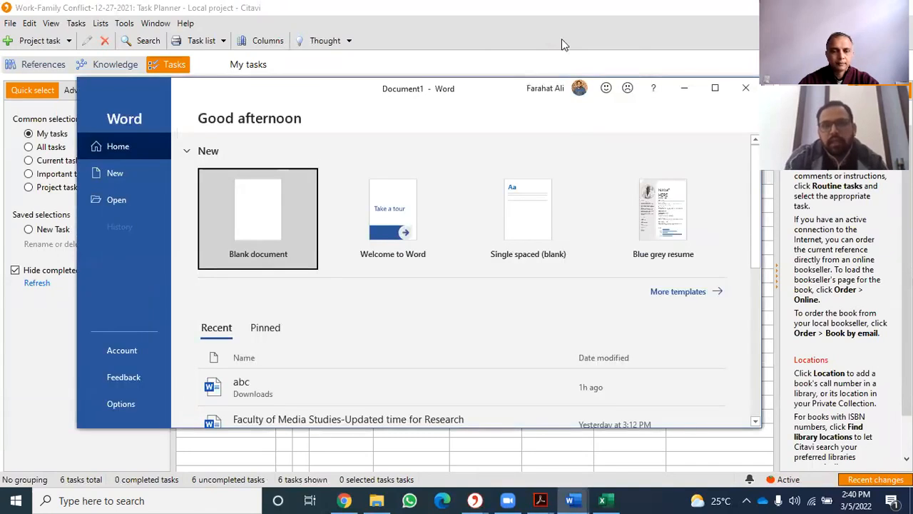
{"action": "left_click", "coordinate": [715, 88]}
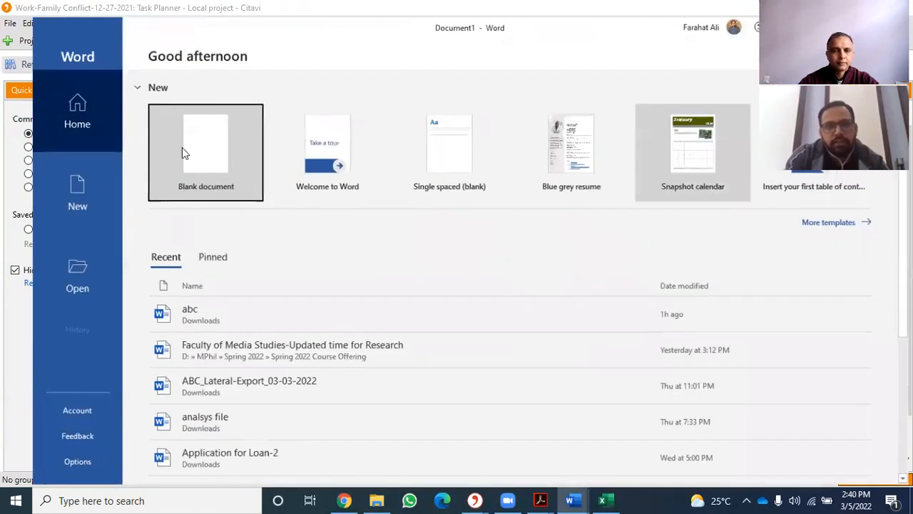
{"action": "left_click", "coordinate": [224, 140]}
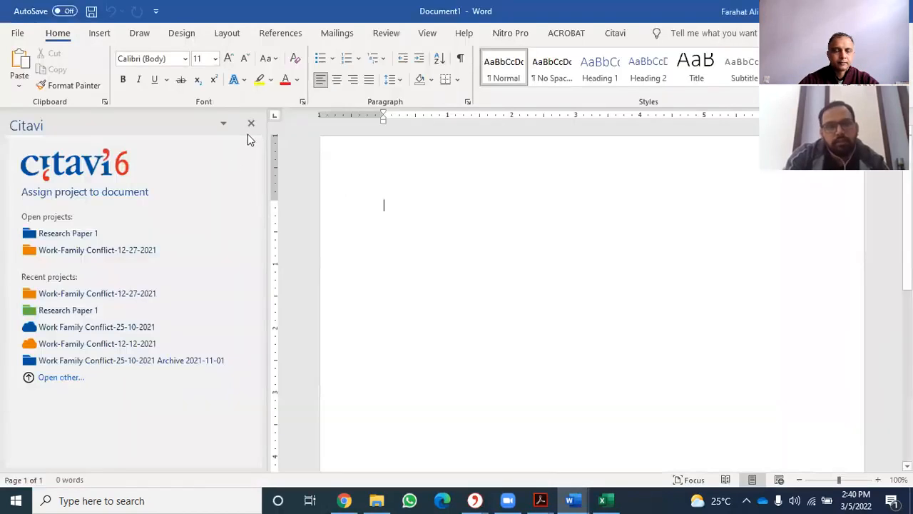
Close the Citavi pane, show it again and assign the open project Work-Family Conflict-12-27-2021 to the document
{"action": "left_click", "coordinate": [250, 124]}
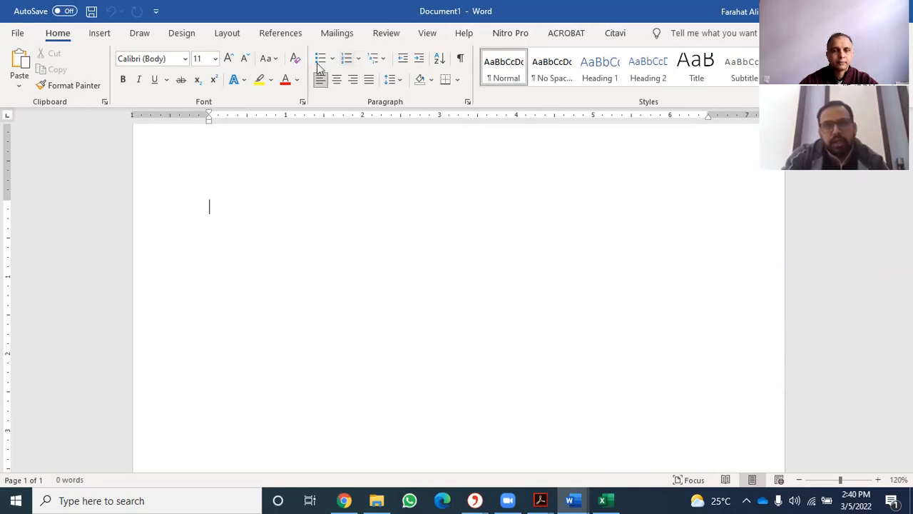
{"action": "left_click", "coordinate": [289, 34]}
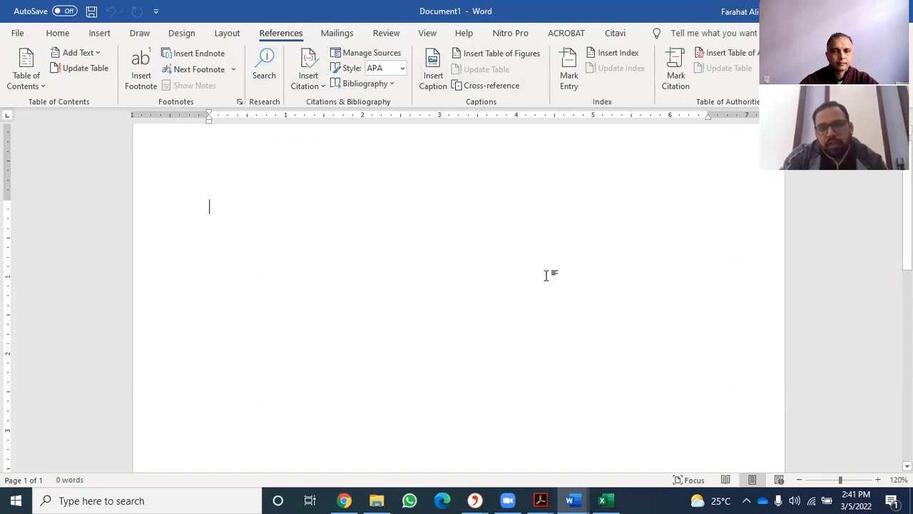
{"action": "left_click", "coordinate": [617, 34]}
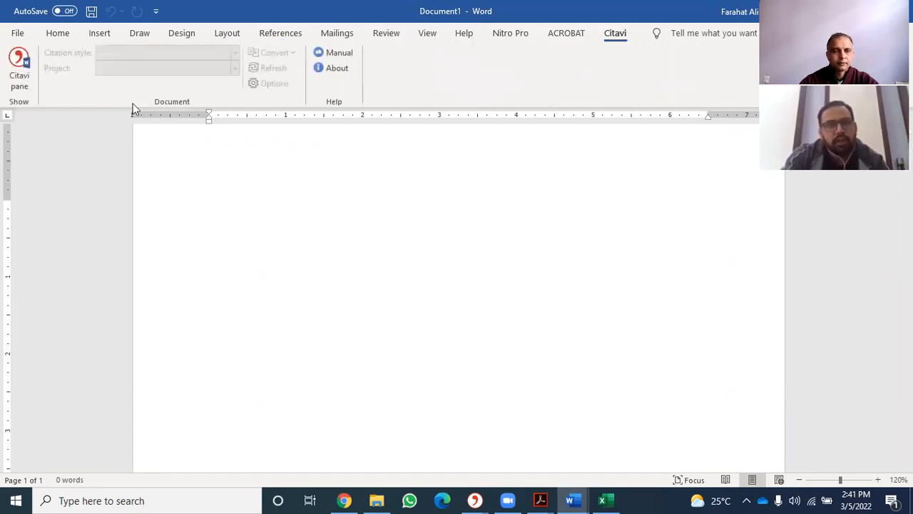
{"action": "left_click", "coordinate": [19, 84]}
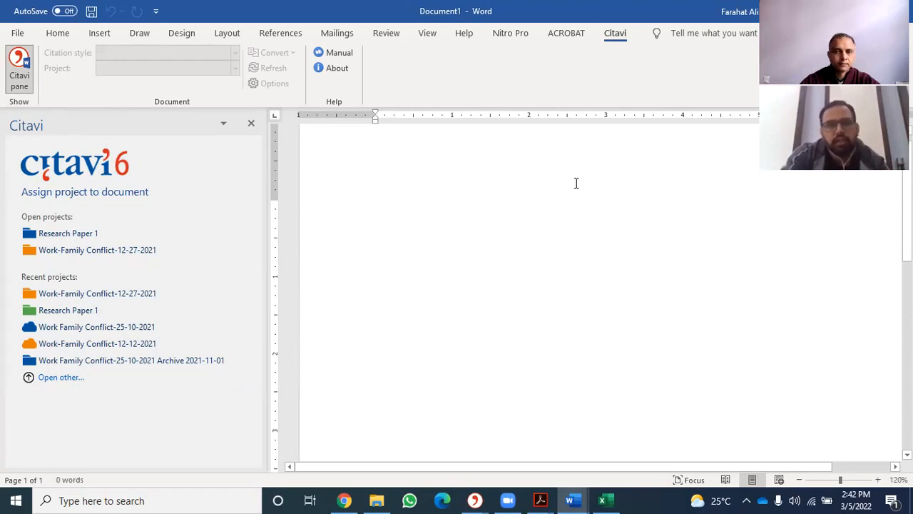
{"action": "left_click", "coordinate": [106, 251]}
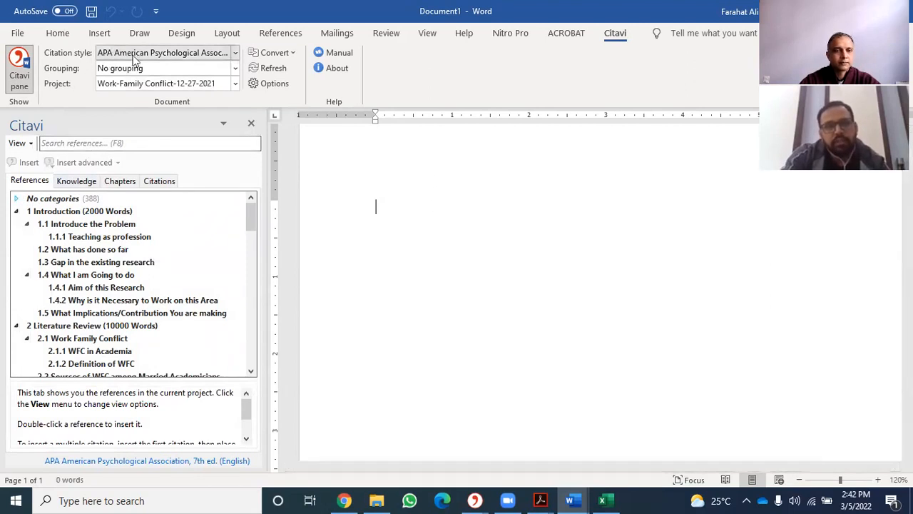
Review the available citation styles, keeping the current one, and check the category "1.1.1 Teaching as profession" for references
{"action": "left_click", "coordinate": [236, 54]}
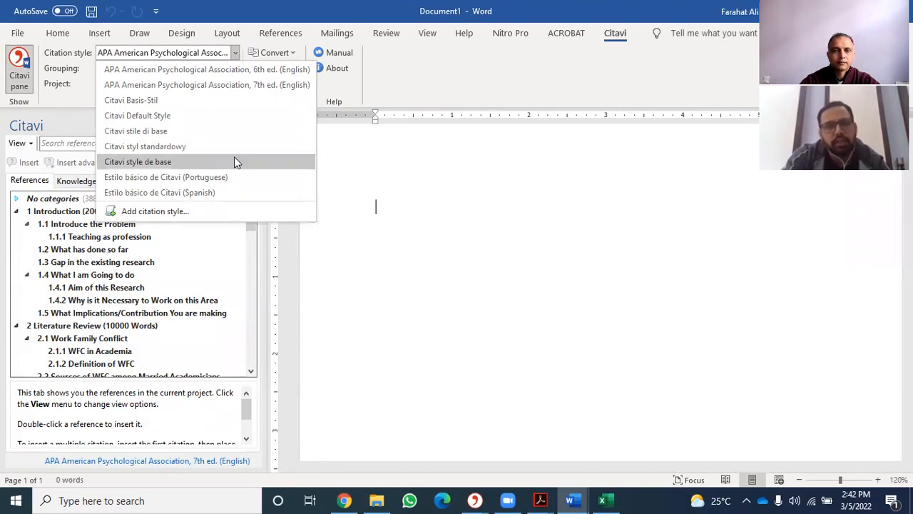
{"action": "left_click", "coordinate": [402, 210]}
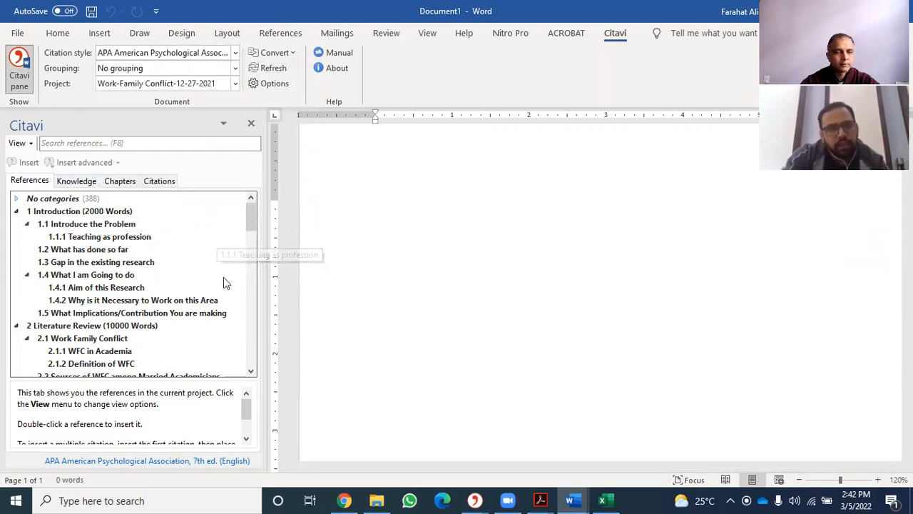
{"action": "left_click", "coordinate": [100, 238]}
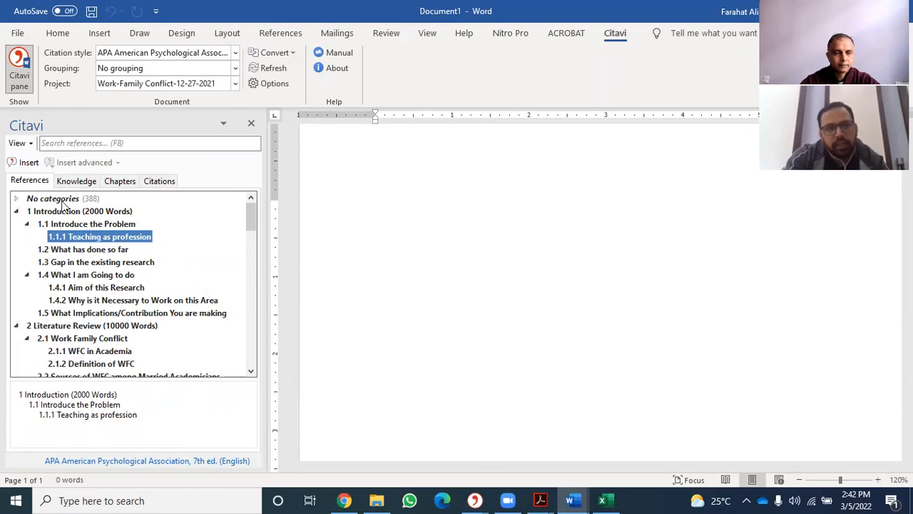
{"action": "left_click_drag", "start_coordinate": [252, 220], "coordinate": [64, 204]}
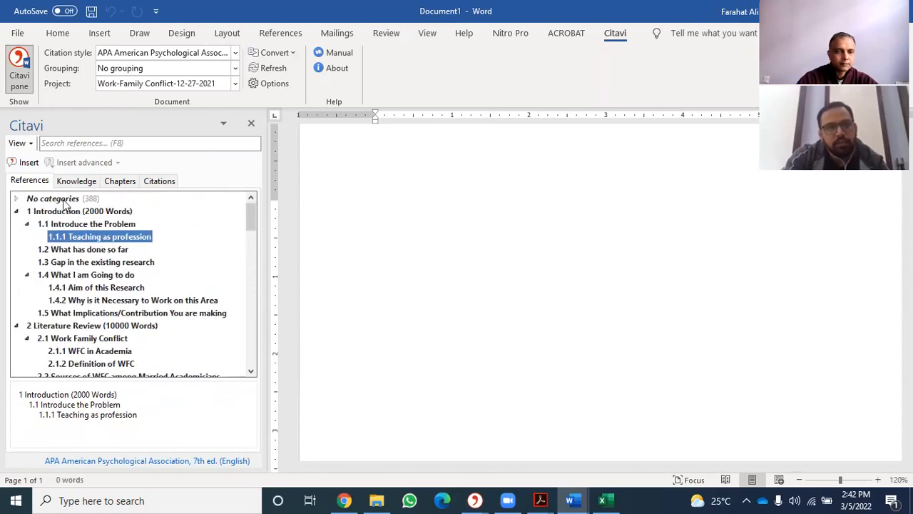
Expand the "No categories" group, browse its references and examine the full reference of the 2022 "Relational Communication" article
{"action": "left_click", "coordinate": [16, 198]}
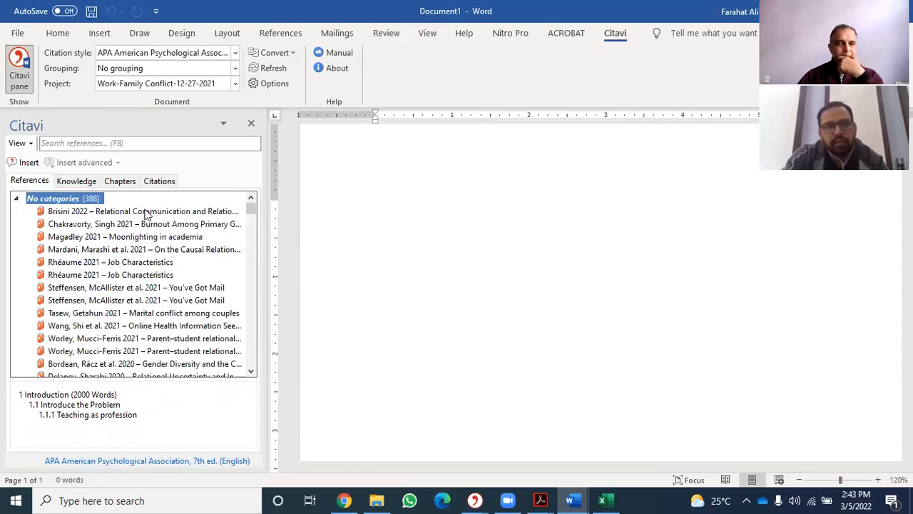
{"action": "scroll", "coordinate": [132, 256], "scroll_direction": "down", "scroll_amount": 10}
{"action": "scroll", "coordinate": [215, 271], "scroll_direction": "down", "scroll_amount": 15}
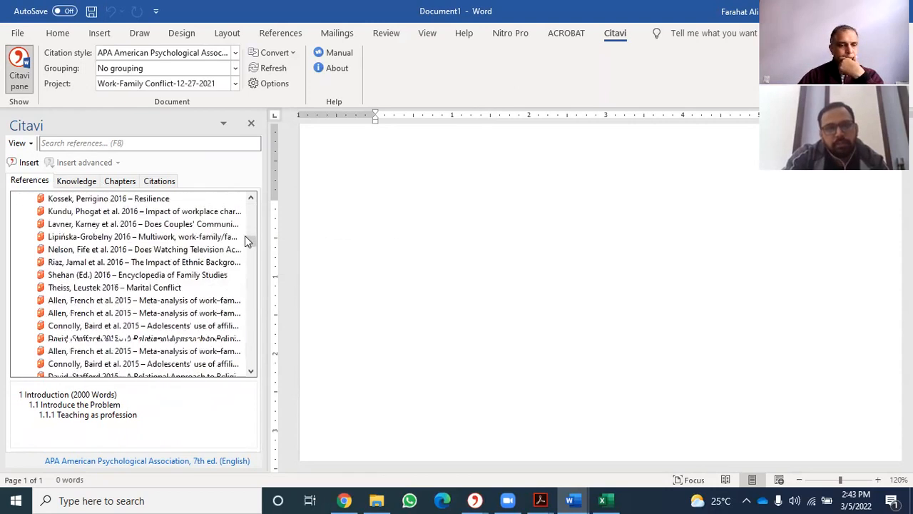
{"action": "scroll", "coordinate": [256, 353], "scroll_direction": "down", "scroll_amount": 20}
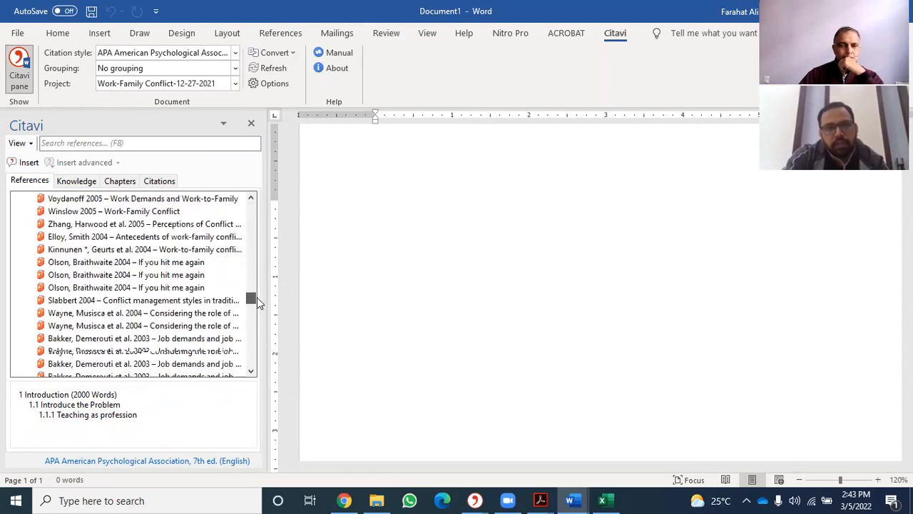
{"action": "scroll", "coordinate": [259, 214], "scroll_direction": "up", "scroll_amount": 20}
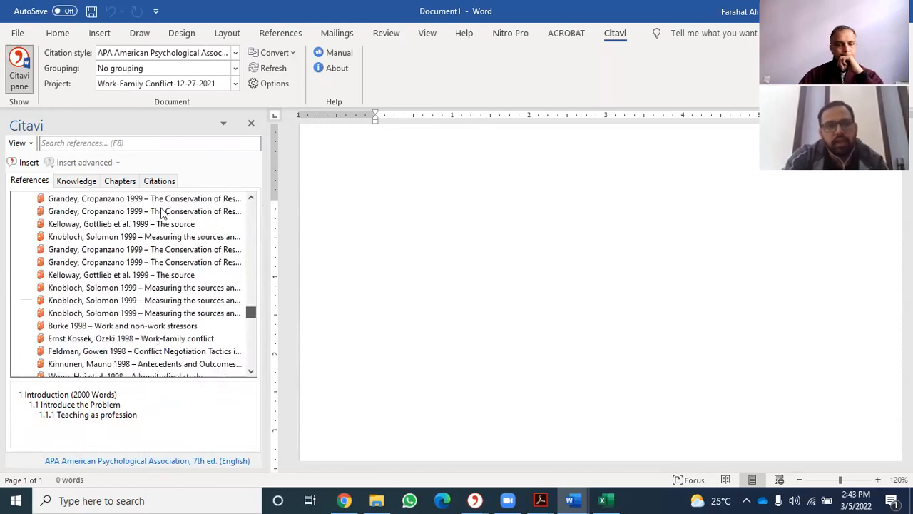
{"action": "scroll", "coordinate": [152, 215], "scroll_direction": "up", "scroll_amount": 20}
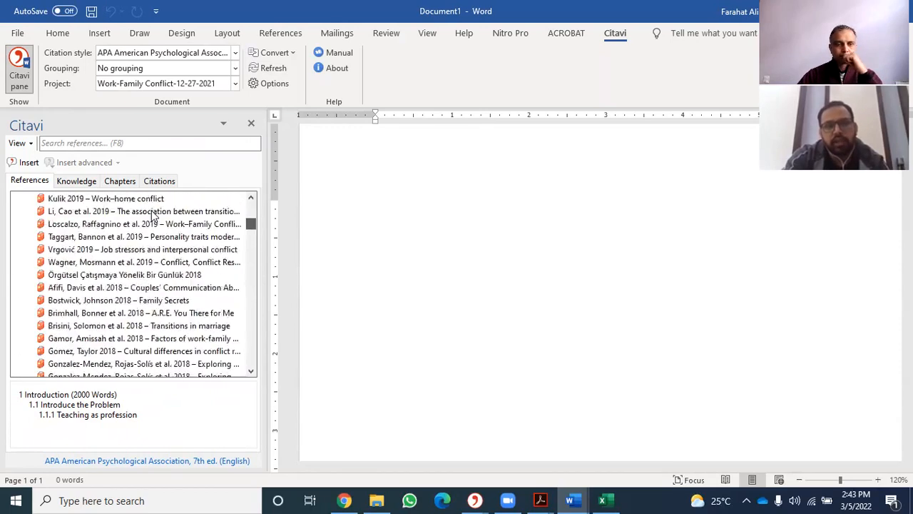
{"action": "left_click", "coordinate": [152, 211]}
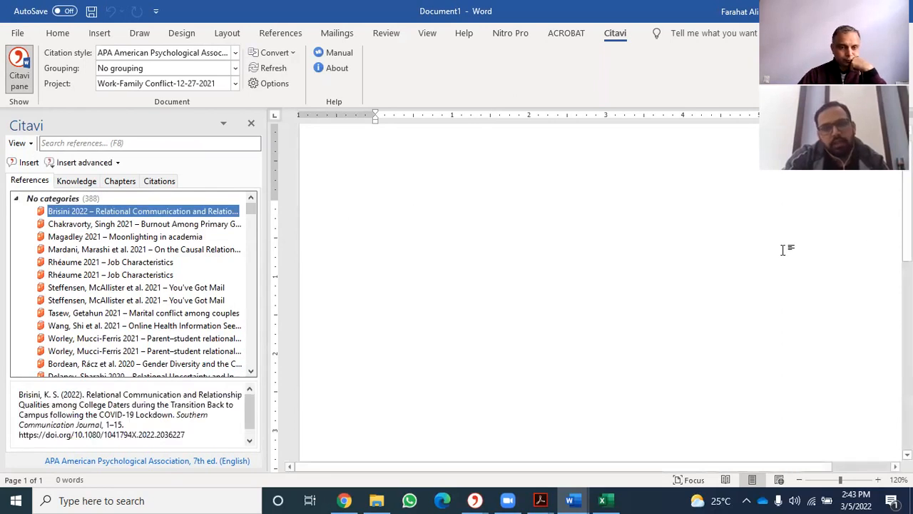
{"action": "left_click_drag", "start_coordinate": [198, 437], "coordinate": [8, 397]}
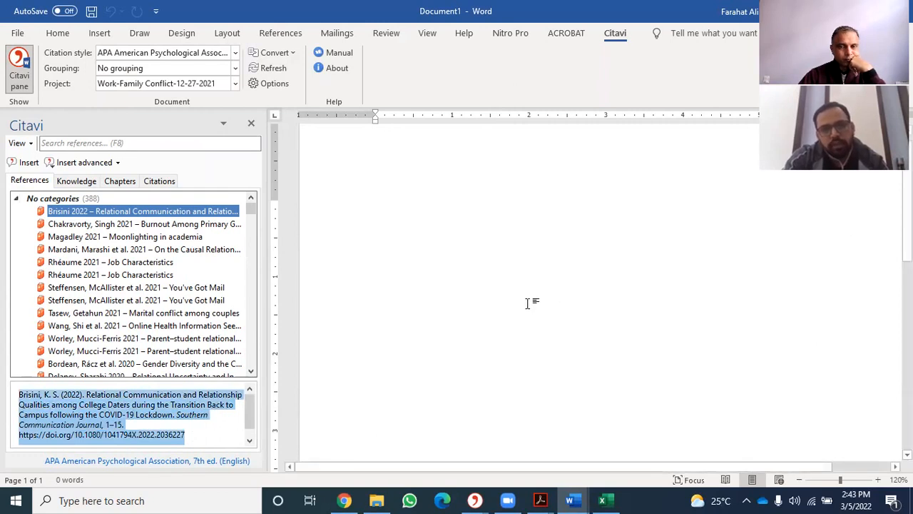
Insert a citation of the 2022 "Relational Communication" article into the document and clear the entire document again
{"action": "left_click", "coordinate": [413, 242]}
{"action": "double_click", "coordinate": [149, 213]}
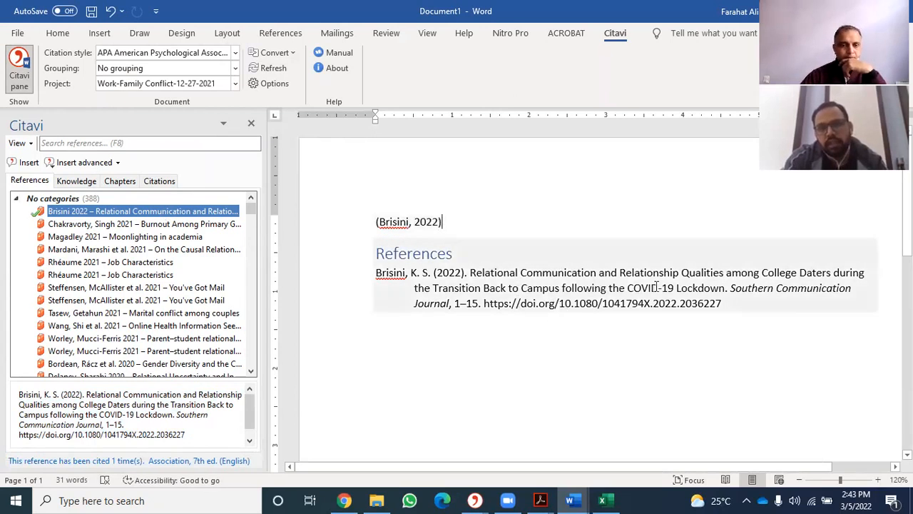
{"action": "key", "text": "ctrl+a"}
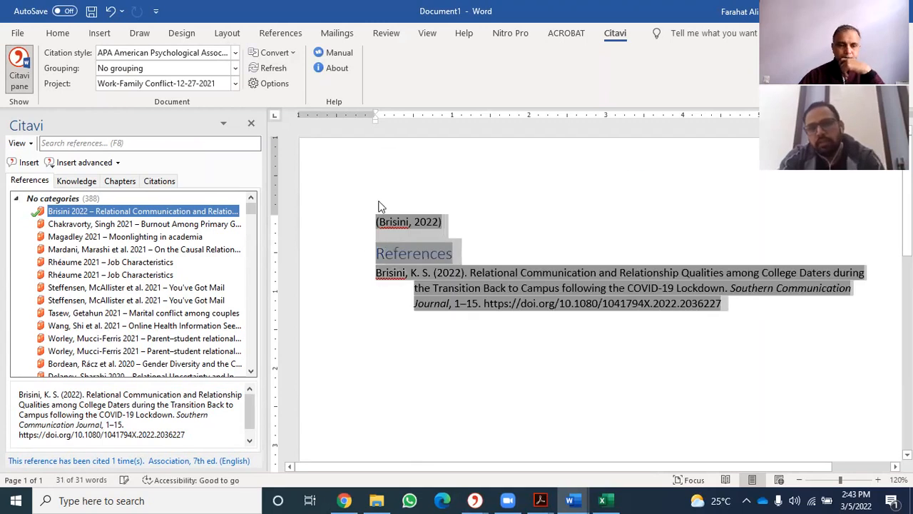
{"action": "key", "text": "Delete"}
Insert the knowledge item "Teacher duties and their roles" from category "1.1 Introduce the Problem" into the document
{"action": "left_click", "coordinate": [76, 181]}
{"action": "mouse_move", "coordinate": [81, 250]}
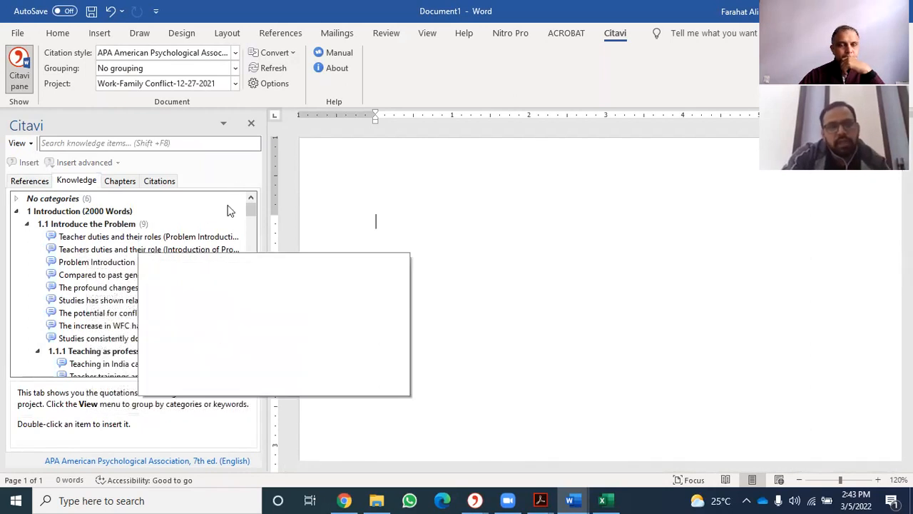
{"action": "mouse_move", "coordinate": [251, 214]}
{"action": "left_mouse_down"}
{"action": "mouse_move", "coordinate": [243, 353]}
{"action": "mouse_move", "coordinate": [257, 209]}
{"action": "left_mouse_up"}
{"action": "scroll", "coordinate": [240, 314], "scroll_direction": "up", "scroll_amount": 1}
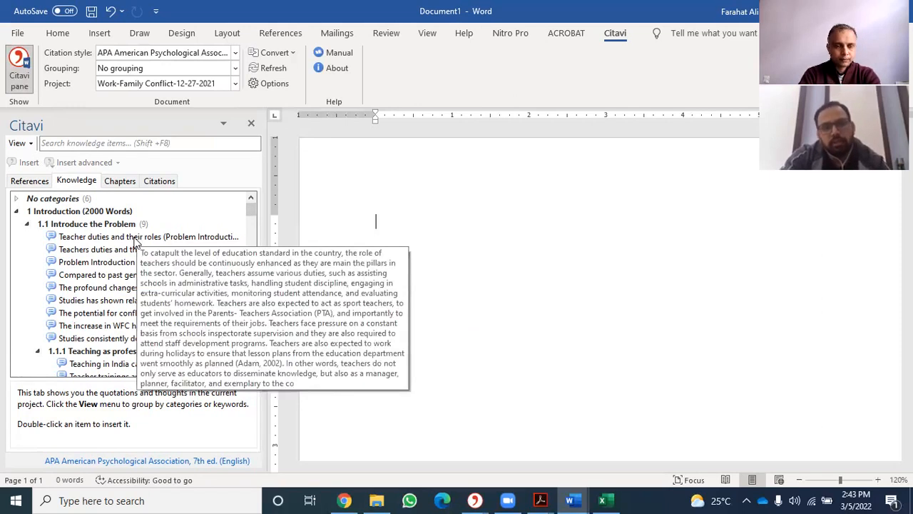
{"action": "left_click", "coordinate": [134, 238]}
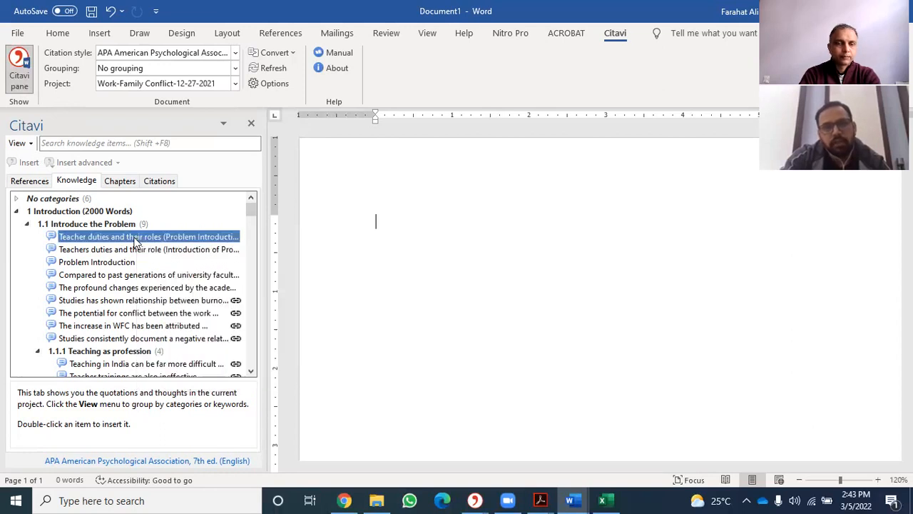
{"action": "double_click", "coordinate": [133, 240]}
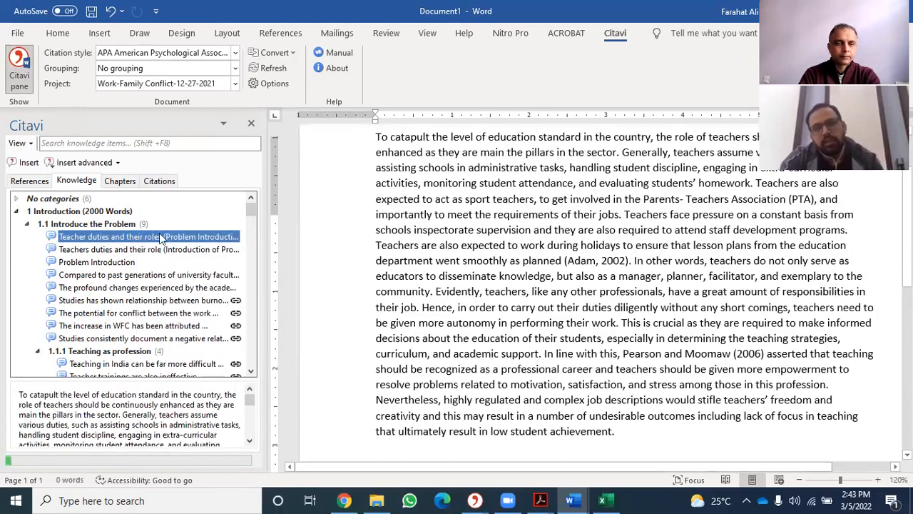
Review the inserted "Teacher duties and their roles" passage together with its in-text citation and the entry under References
{"action": "scroll", "coordinate": [611, 235], "scroll_direction": "down", "scroll_amount": 2}
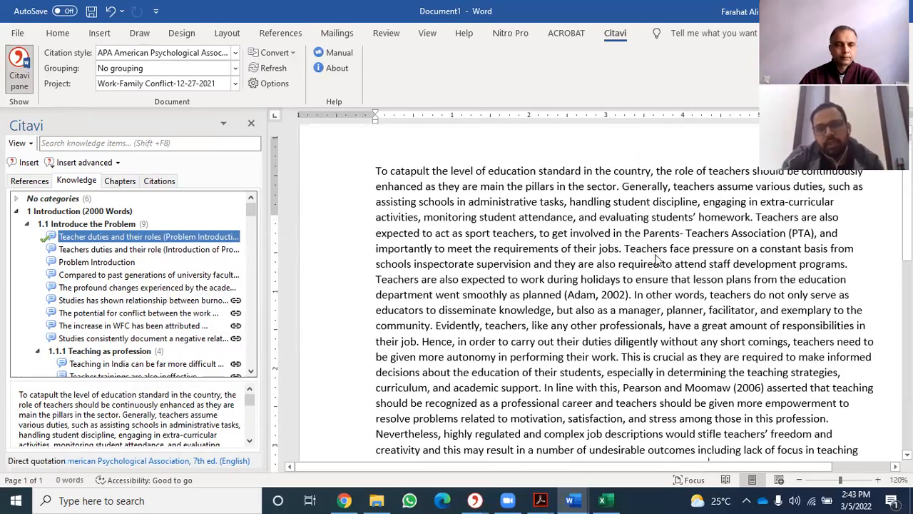
{"action": "scroll", "coordinate": [612, 238], "scroll_direction": "up", "scroll_amount": 1}
{"action": "scroll", "coordinate": [542, 235], "scroll_direction": "down", "scroll_amount": 3}
{"action": "scroll", "coordinate": [555, 284], "scroll_direction": "down", "scroll_amount": 6}
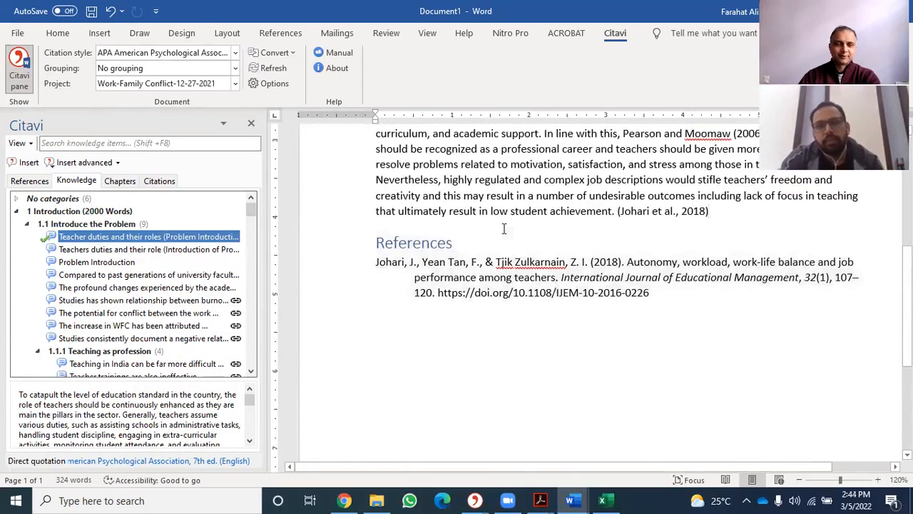
{"action": "scroll", "coordinate": [476, 235], "scroll_direction": "up", "scroll_amount": 6}
{"action": "scroll", "coordinate": [508, 244], "scroll_direction": "up", "scroll_amount": 4}
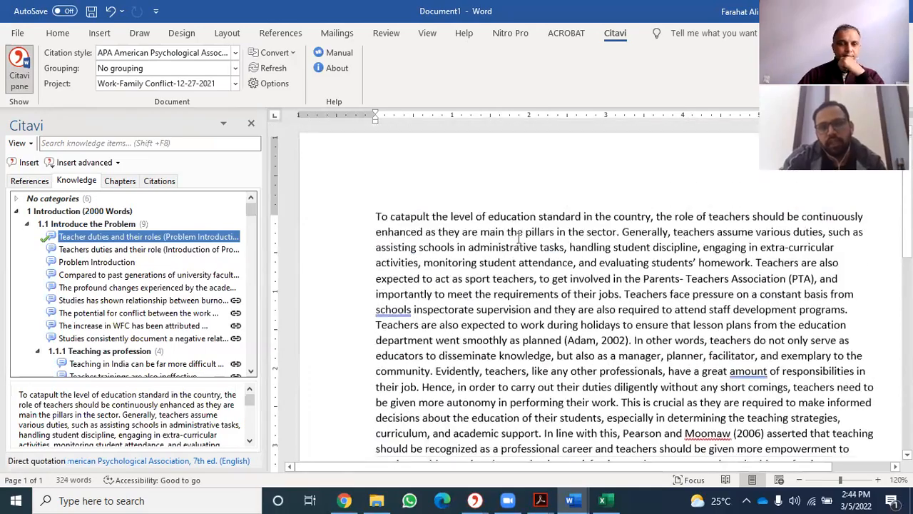
{"action": "scroll", "coordinate": [533, 230], "scroll_direction": "down", "scroll_amount": 4}
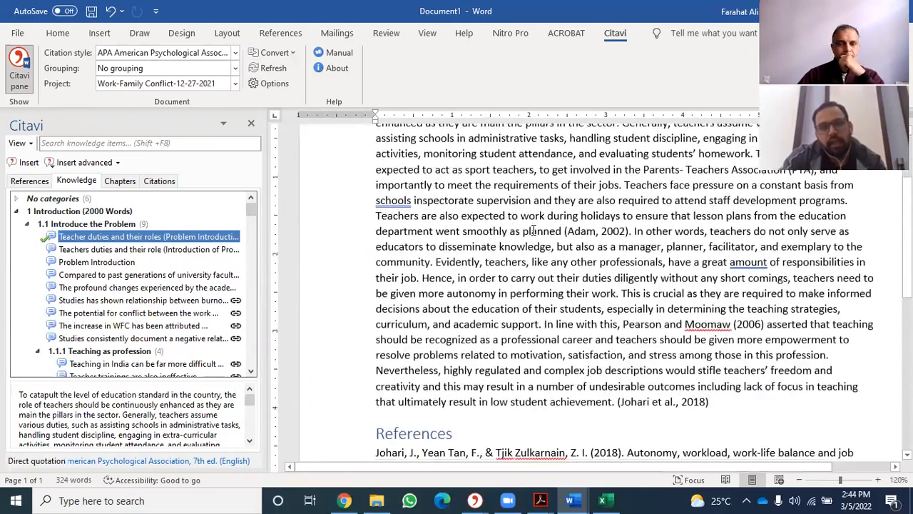
{"action": "scroll", "coordinate": [534, 230], "scroll_direction": "up", "scroll_amount": 4}
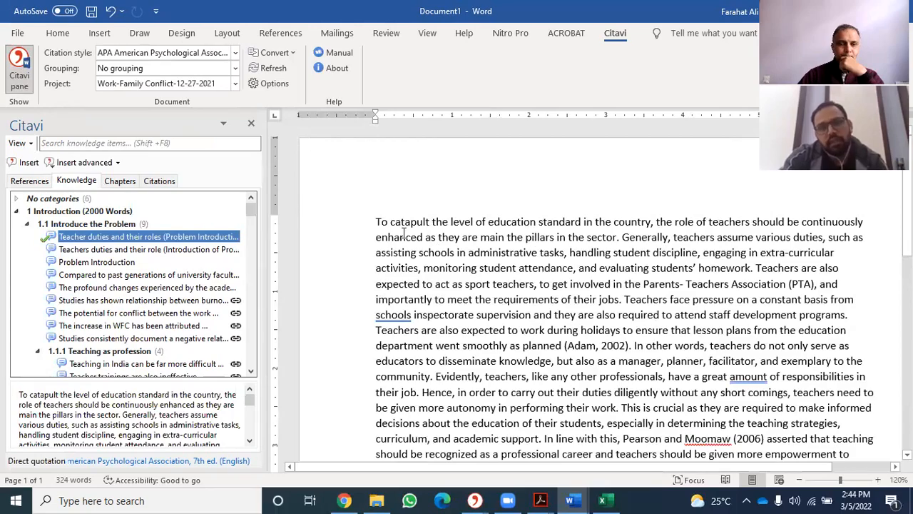
{"action": "scroll", "coordinate": [591, 266], "scroll_direction": "down", "scroll_amount": 4}
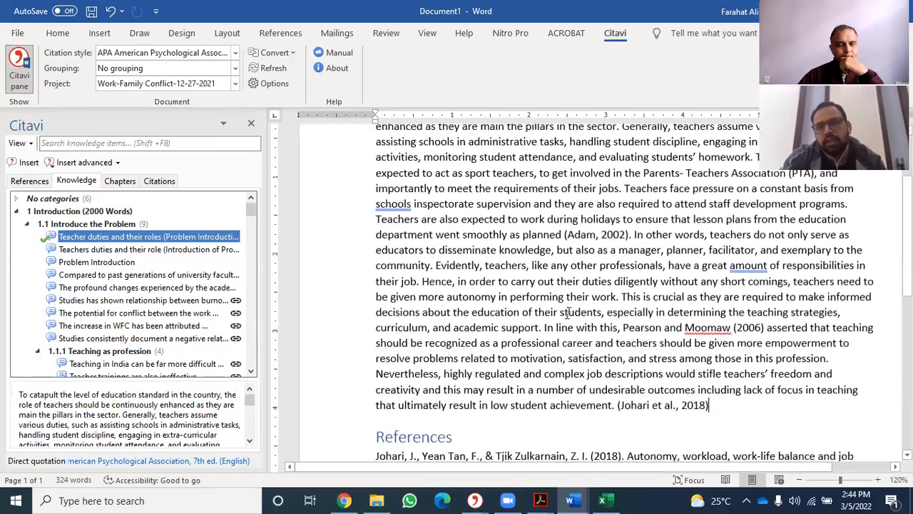
{"action": "scroll", "coordinate": [575, 316], "scroll_direction": "down", "scroll_amount": 5}
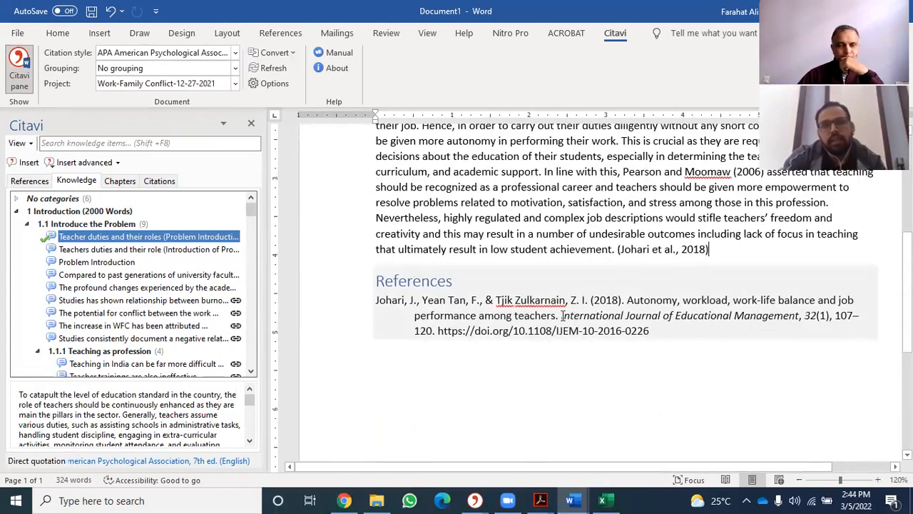
{"action": "scroll", "coordinate": [564, 314], "scroll_direction": "up", "scroll_amount": 6}
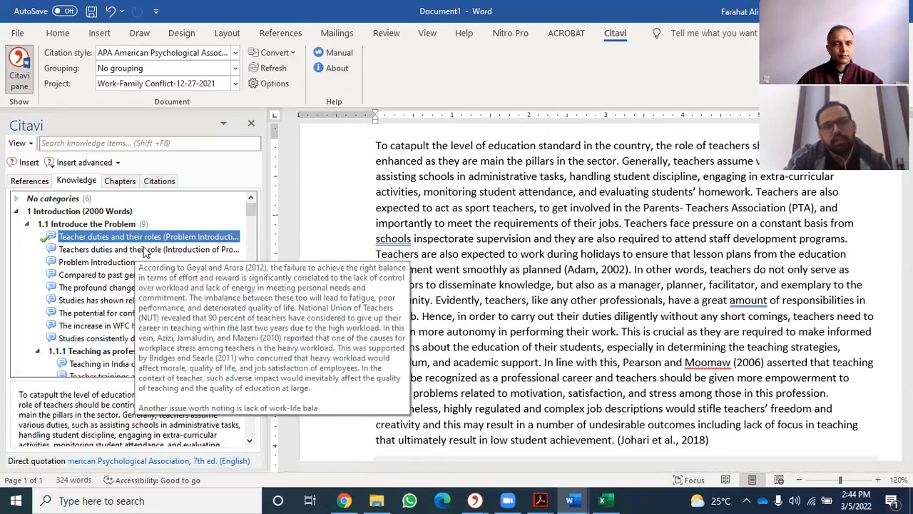
{"action": "scroll", "coordinate": [525, 186], "scroll_direction": "up", "scroll_amount": 3}
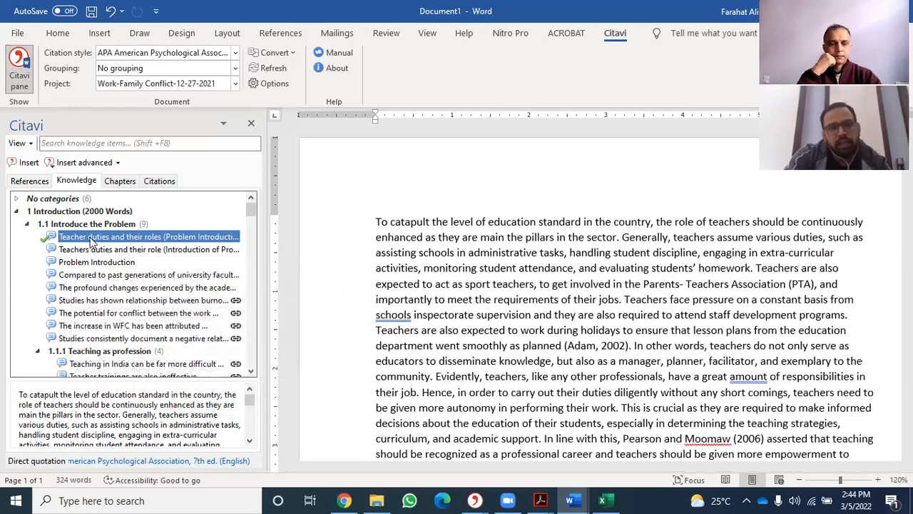
Insert the knowledge item "The increase in WFC has been attributed ..." after the existing passage and review the text
{"action": "left_click", "coordinate": [79, 327]}
{"action": "double_click", "coordinate": [250, 323]}
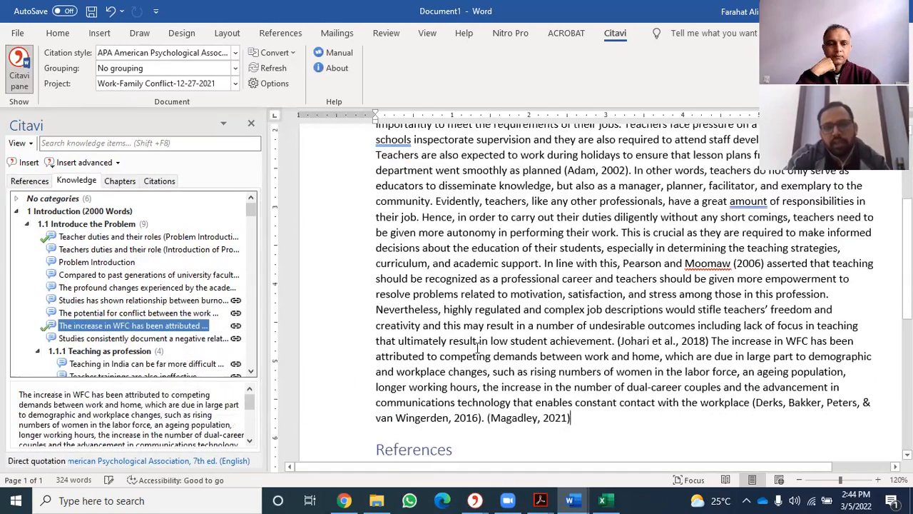
{"action": "scroll", "coordinate": [644, 266], "scroll_direction": "up", "scroll_amount": 4}
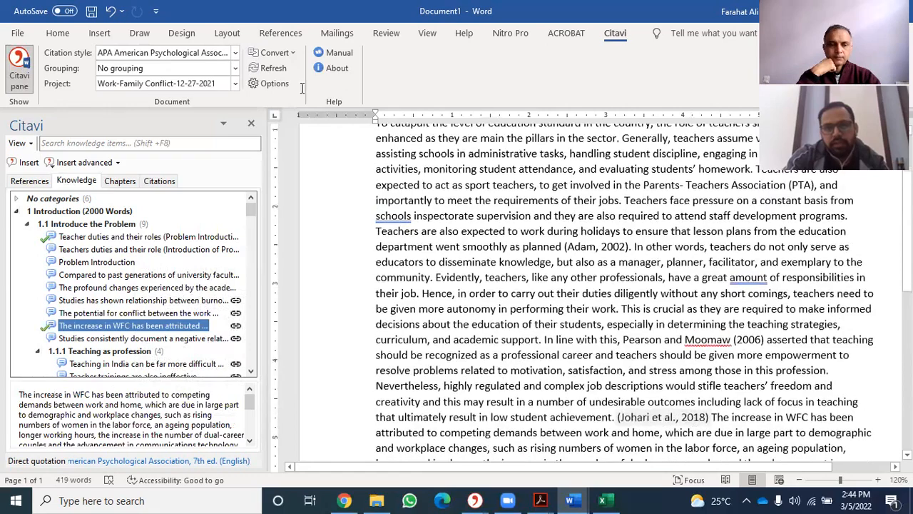
{"action": "scroll", "coordinate": [674, 414], "scroll_direction": "down", "scroll_amount": 5}
Clear the entire document, then insert the knowledge items "Problem Introduction" and "The increase in WFC has been attributed ..." and review their text and references
{"action": "key", "text": "ctrl+a"}
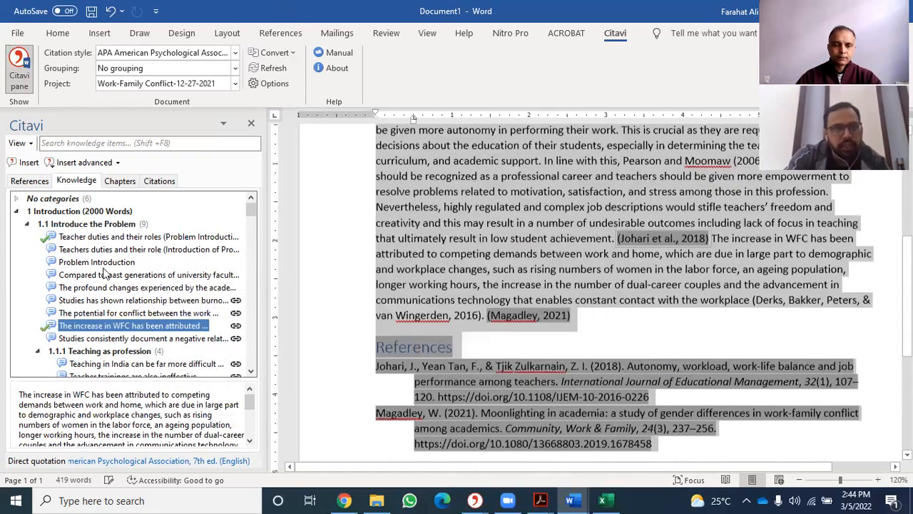
{"action": "key", "text": "Delete"}
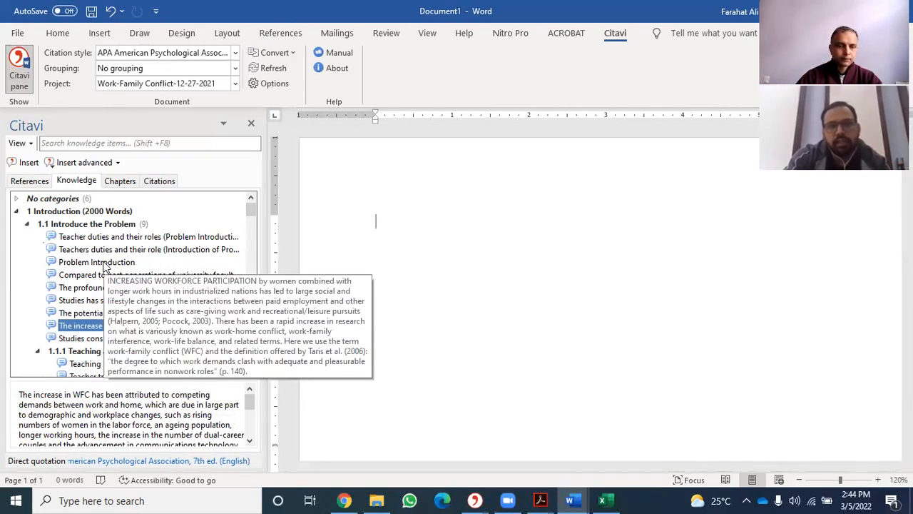
{"action": "double_click", "coordinate": [105, 264]}
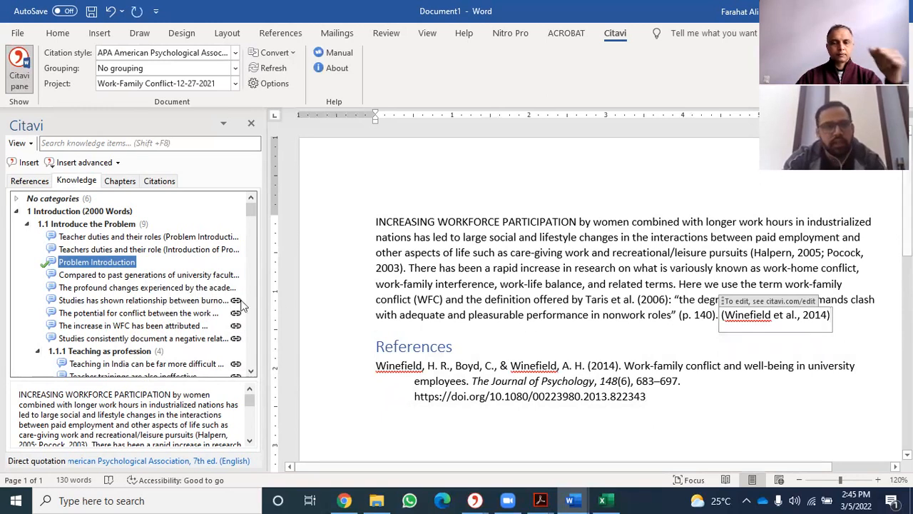
{"action": "double_click", "coordinate": [79, 326]}
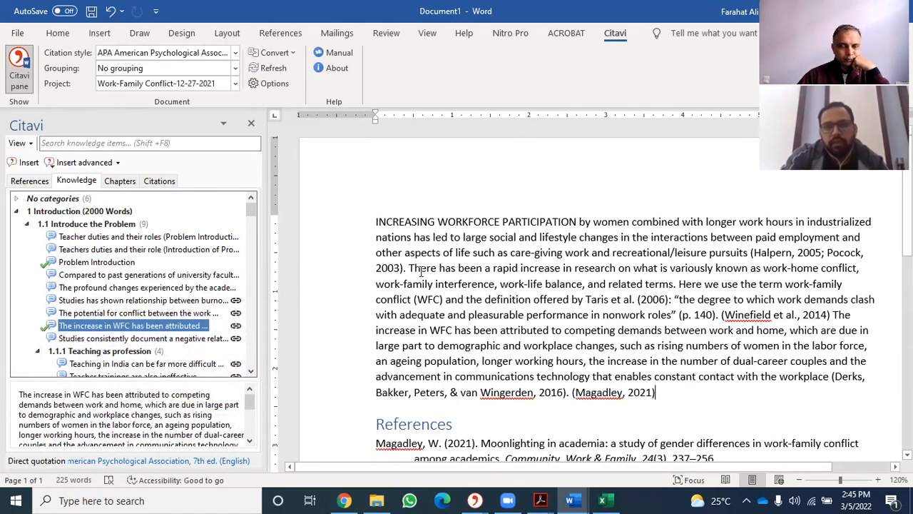
{"action": "scroll", "coordinate": [503, 245], "scroll_direction": "down", "scroll_amount": 2}
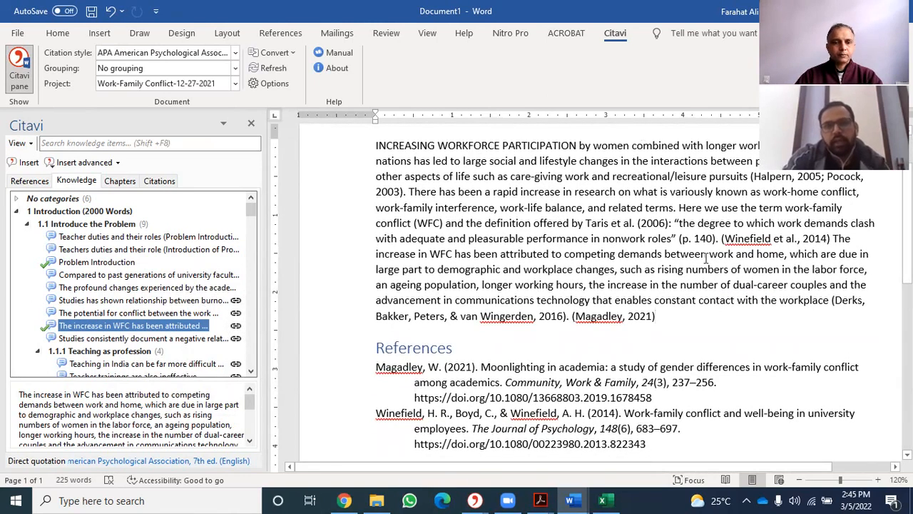
{"action": "scroll", "coordinate": [740, 348], "scroll_direction": "down", "scroll_amount": 3}
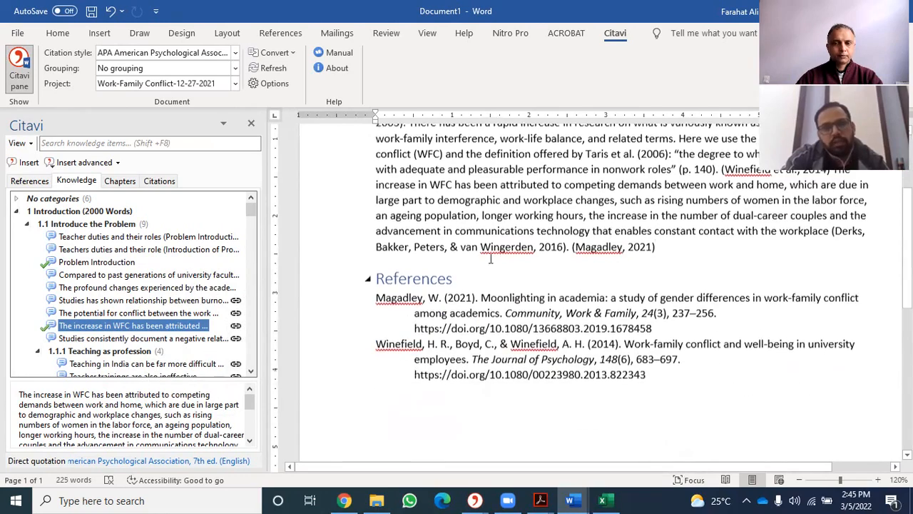
{"action": "scroll", "coordinate": [712, 260], "scroll_direction": "up", "scroll_amount": 3}
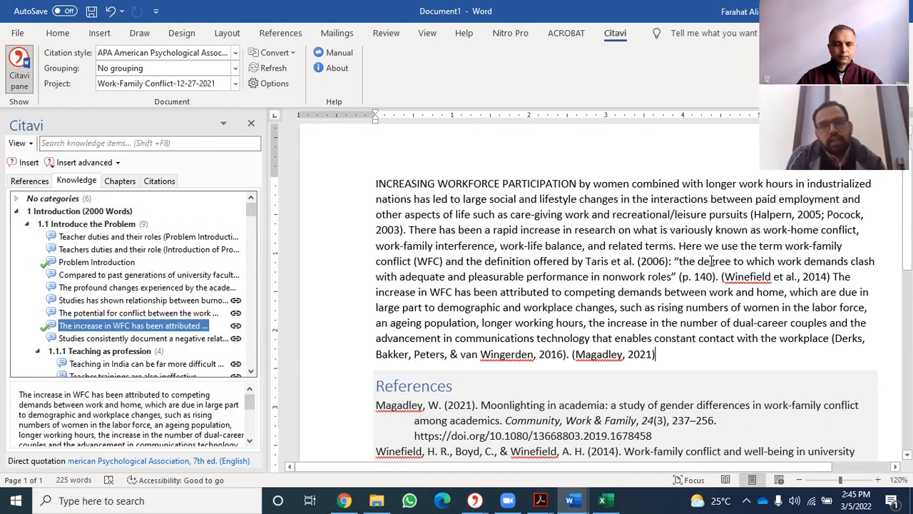
{"action": "scroll", "coordinate": [146, 282], "scroll_direction": "down", "scroll_amount": 1}
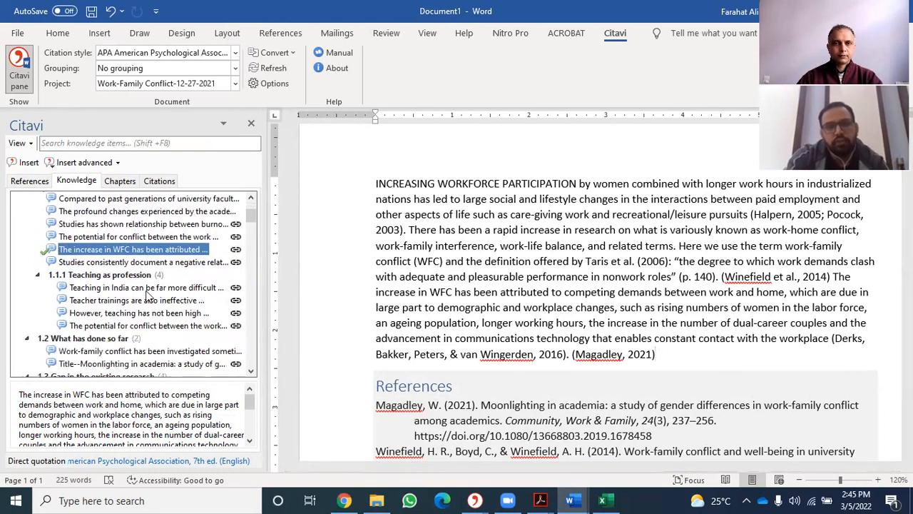
{"action": "scroll", "coordinate": [150, 291], "scroll_direction": "up", "scroll_amount": 2}
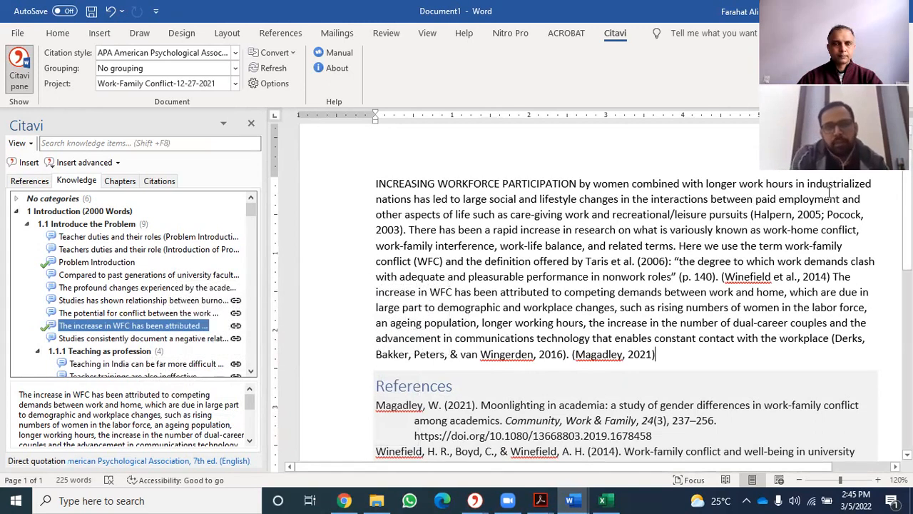
Insert three paragraph breaks after "(p. 140)." to separate the first passage from its citation and the second passage
{"action": "left_click", "coordinate": [373, 184]}
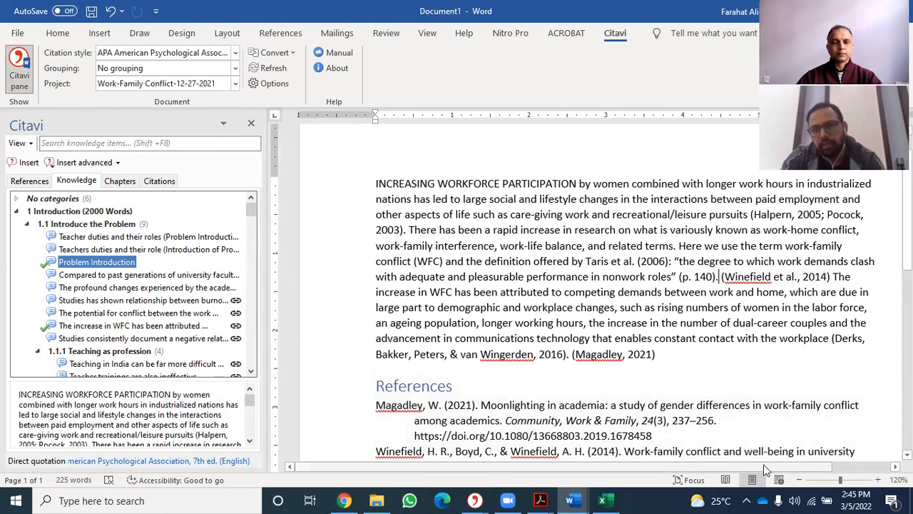
{"action": "left_click", "coordinate": [720, 277]}
{"action": "key", "text": "Return"}
{"action": "key", "text": "Return"}
{"action": "key", "text": "Return"}
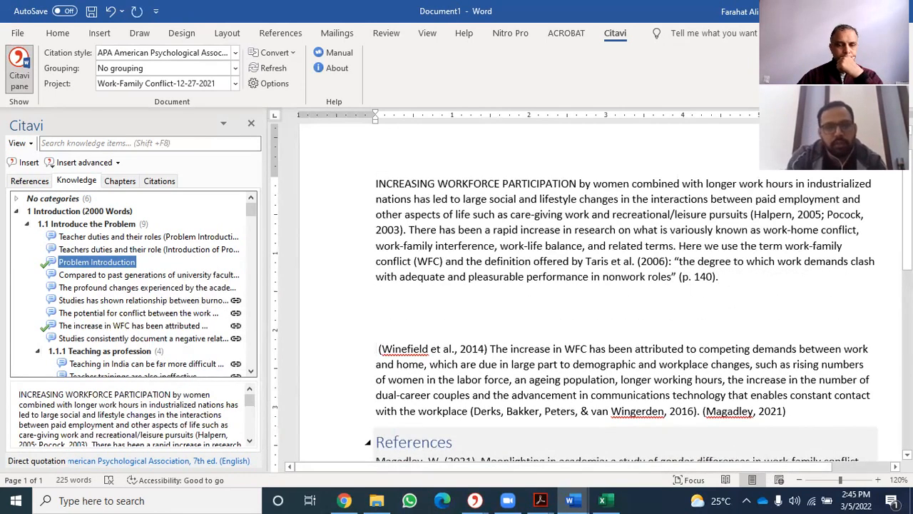
{"action": "type", "text": "jhzgadgoago"}
{"action": "key", "text": "BackSpace"}
{"action": "key", "text": "BackSpace"}
{"action": "key", "text": "BackSpace"}
{"action": "key", "text": "BackSpace"}
{"action": "key", "text": "BackSpace"}
{"action": "key", "text": "BackSpace"}
{"action": "key", "text": "BackSpace"}
{"action": "key", "text": "BackSpace"}
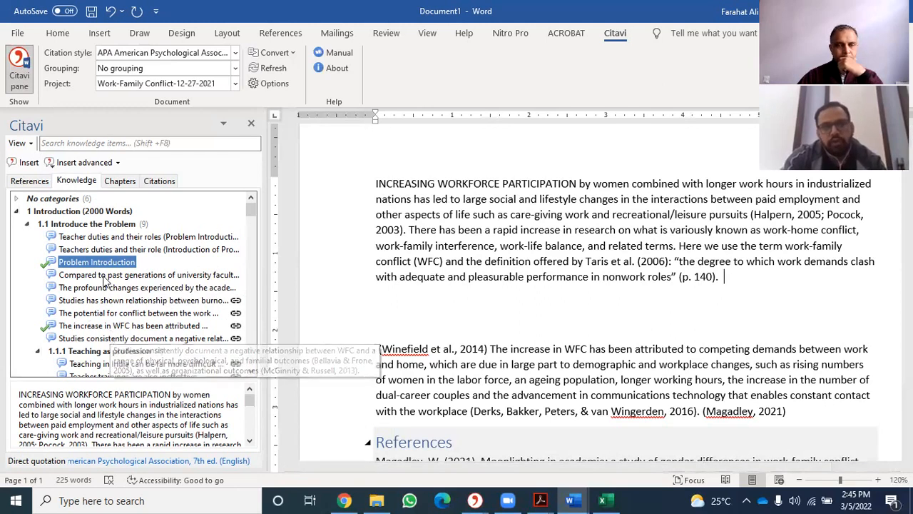
Insert the knowledge item "Studies consistently document a negative relationship between WFC ..." right after "(p. 140)." in the first paragraph
{"action": "double_click", "coordinate": [121, 340]}
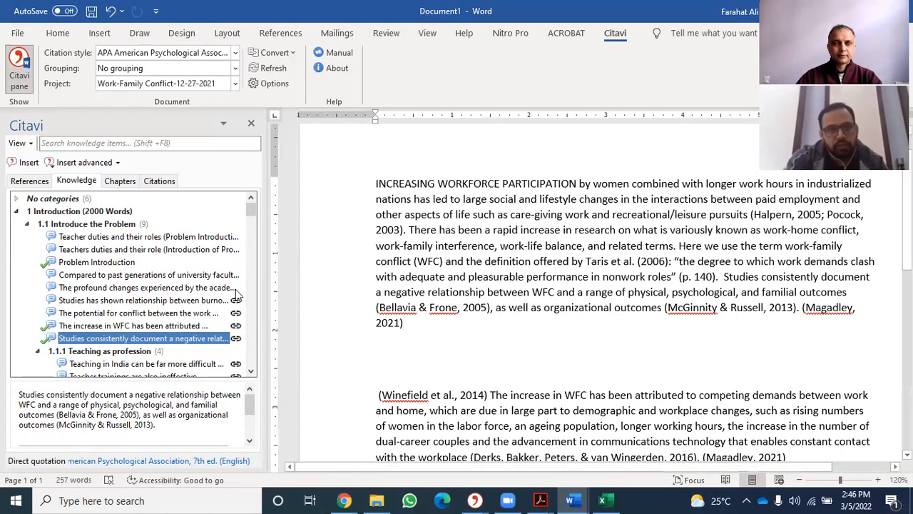
Browse the knowledge items through all remaining categories and examine the thought "Qualitative Study Authors" under "10.1 Grounded Theory"
{"action": "scroll", "coordinate": [143, 243], "scroll_direction": "down", "scroll_amount": 2}
{"action": "scroll", "coordinate": [171, 293], "scroll_direction": "down", "scroll_amount": 8}
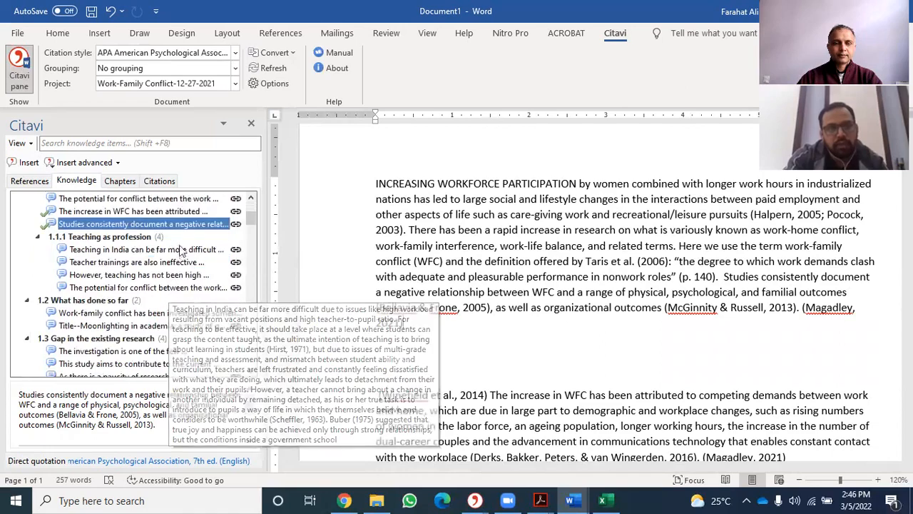
{"action": "scroll", "coordinate": [171, 288], "scroll_direction": "down", "scroll_amount": 10}
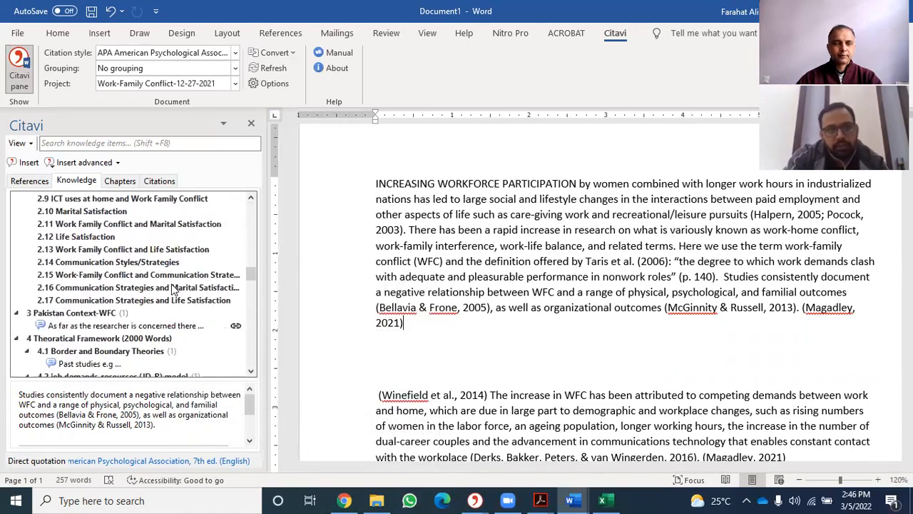
{"action": "scroll", "coordinate": [145, 278], "scroll_direction": "up", "scroll_amount": 1}
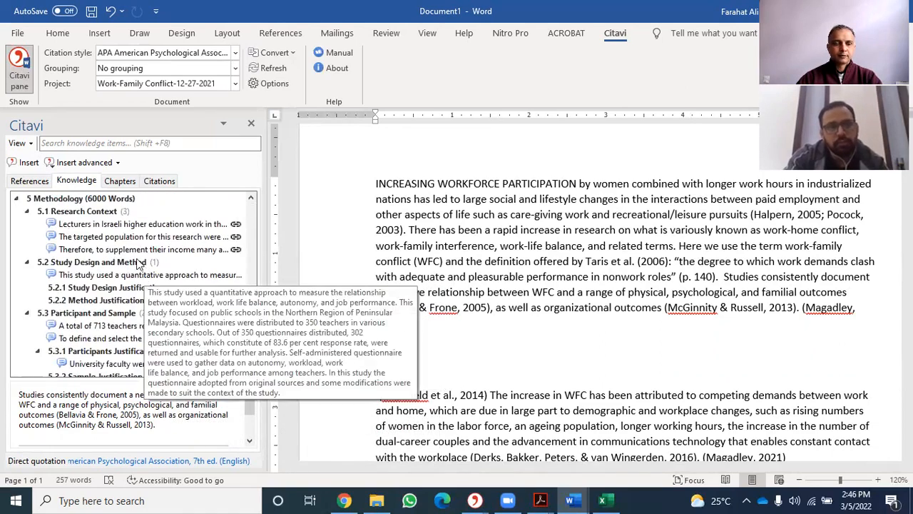
{"action": "scroll", "coordinate": [140, 271], "scroll_direction": "down", "scroll_amount": 15}
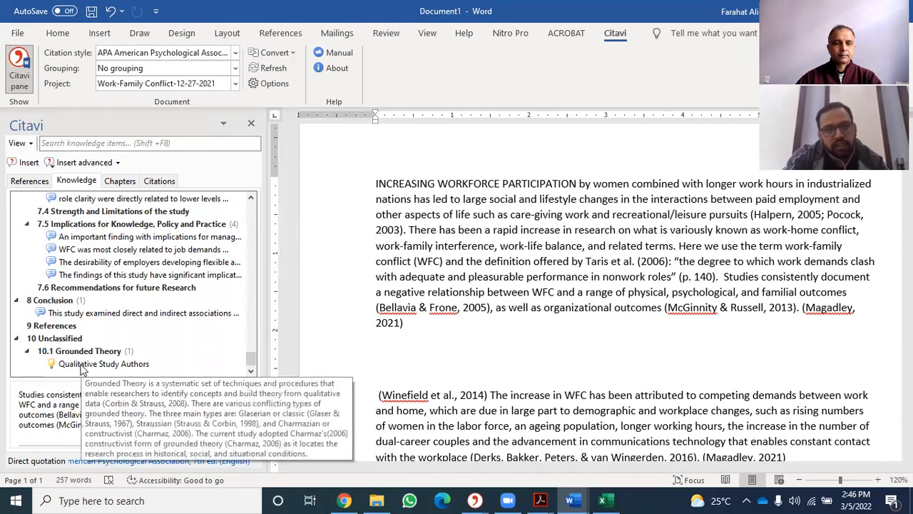
{"action": "left_click", "coordinate": [81, 367]}
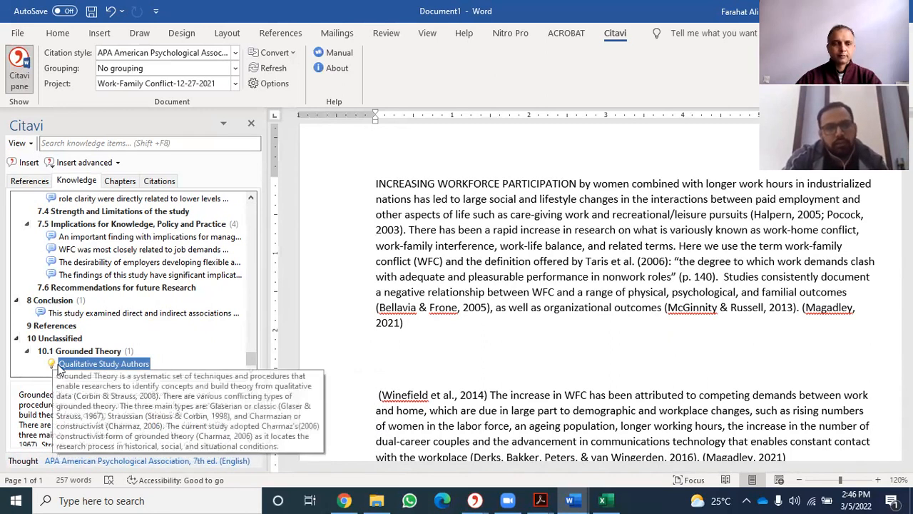
Check the inserted passages and reference list, view the chapters detected in the document, and return to the first category of knowledge items
{"action": "scroll", "coordinate": [599, 284], "scroll_direction": "up", "scroll_amount": 1}
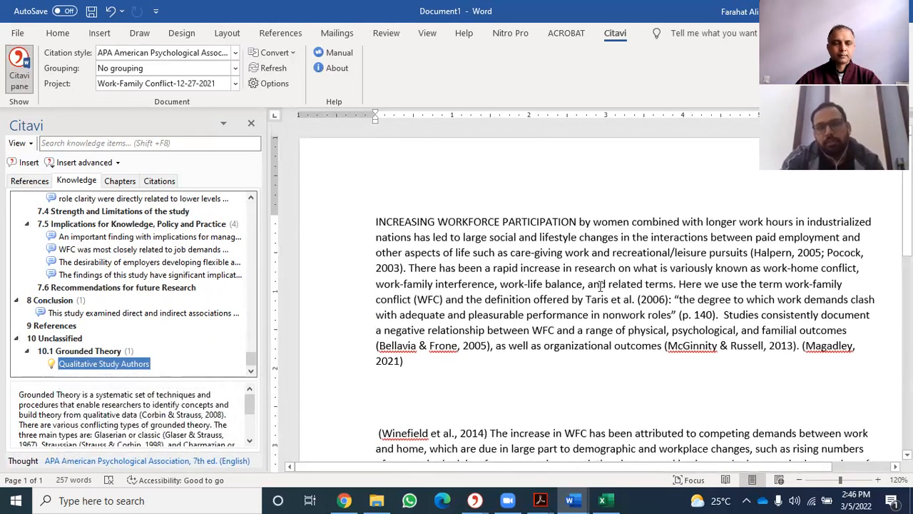
{"action": "left_click", "coordinate": [430, 367]}
{"action": "left_click", "coordinate": [584, 399]}
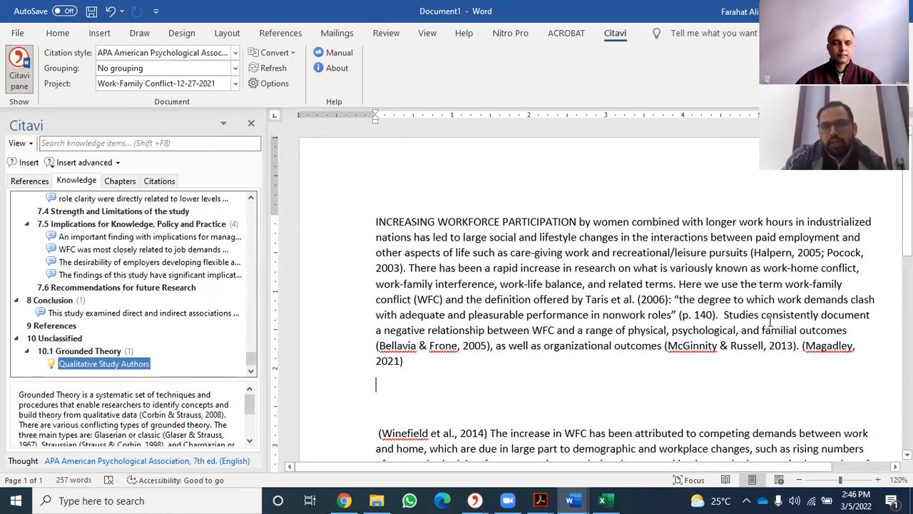
{"action": "scroll", "coordinate": [600, 353], "scroll_direction": "down", "scroll_amount": 13}
{"action": "scroll", "coordinate": [746, 247], "scroll_direction": "up", "scroll_amount": 7}
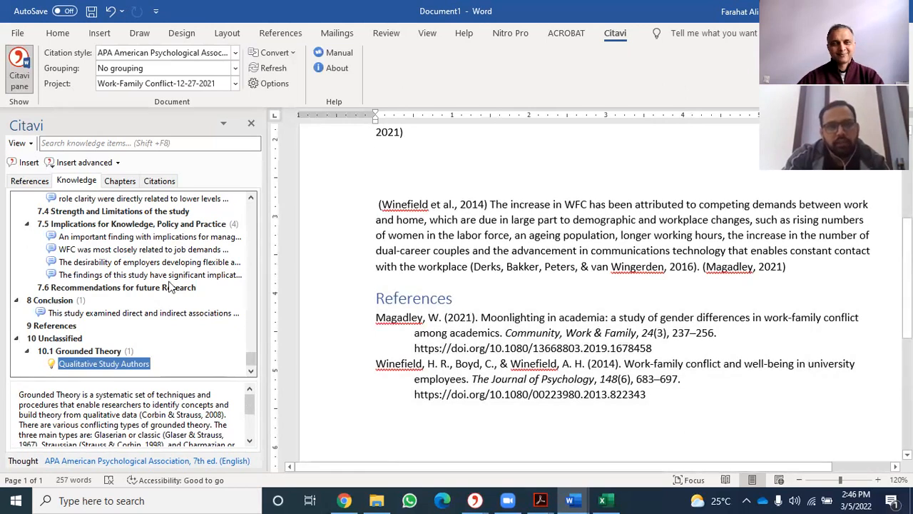
{"action": "left_click", "coordinate": [123, 181]}
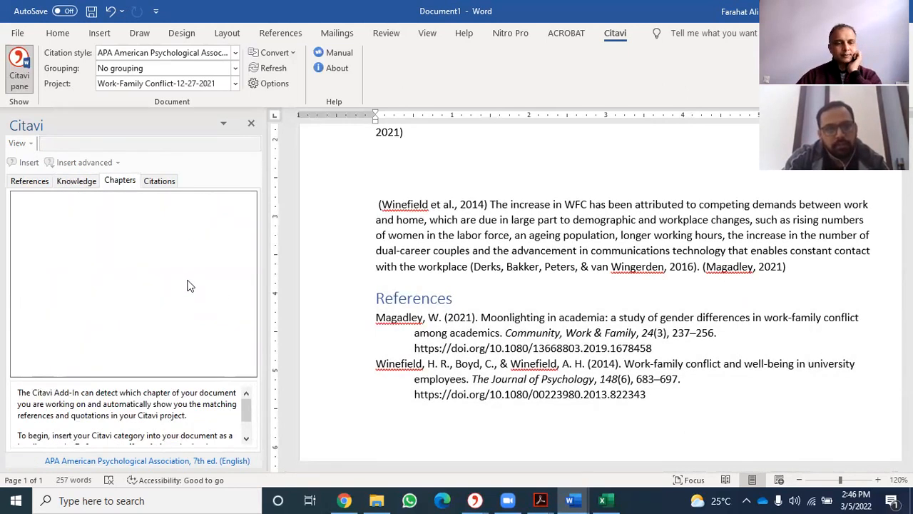
{"action": "left_click", "coordinate": [67, 182]}
{"action": "scroll", "coordinate": [130, 231], "scroll_direction": "up", "scroll_amount": 15}
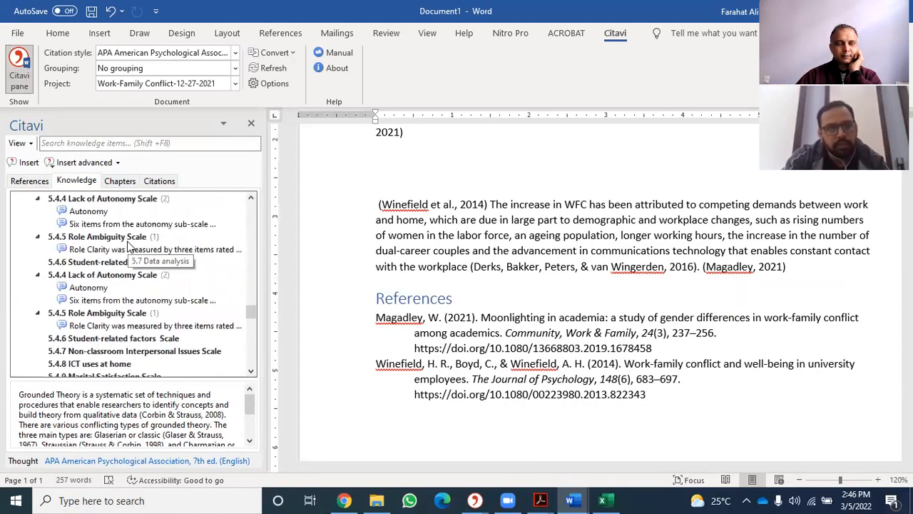
{"action": "scroll", "coordinate": [129, 243], "scroll_direction": "up", "scroll_amount": 8}
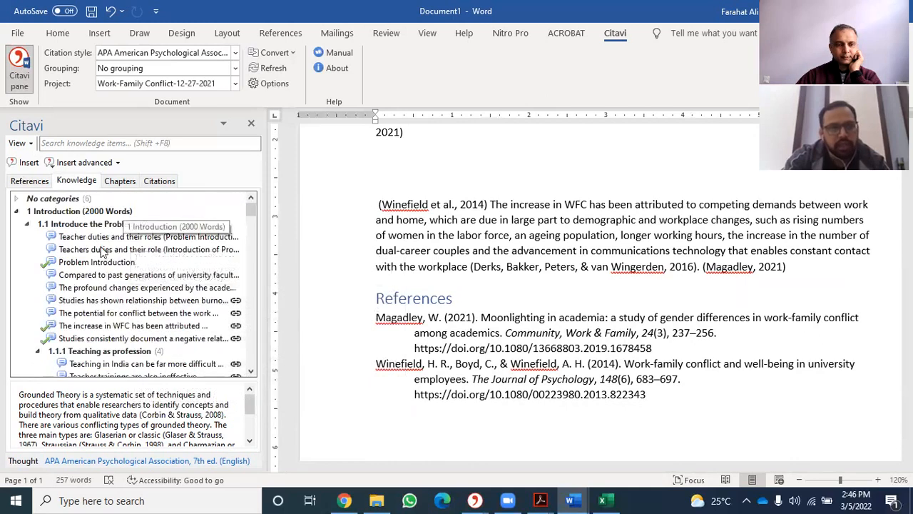
Examine the advanced insert options for the knowledge item "Teacher duties and their roles (Problem Introduction)", and leave them without inserting
{"action": "right_click", "coordinate": [98, 239]}
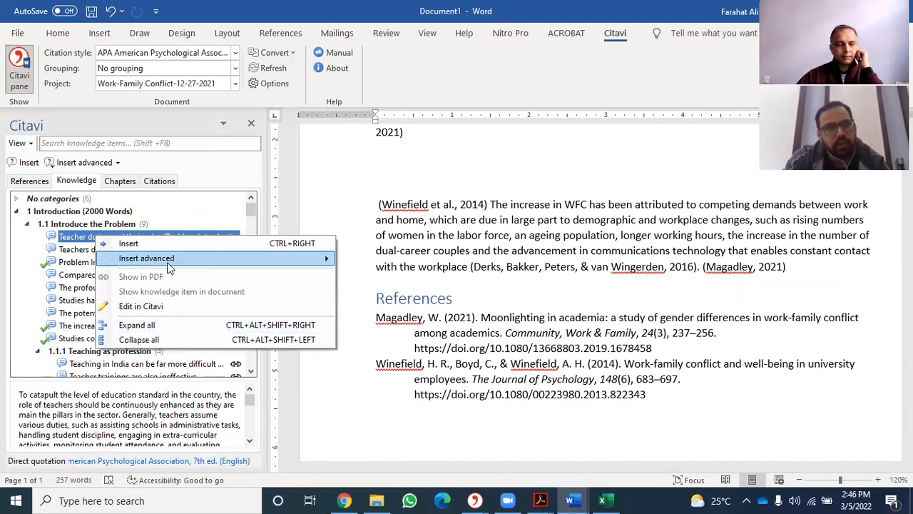
{"action": "mouse_move", "coordinate": [170, 267]}
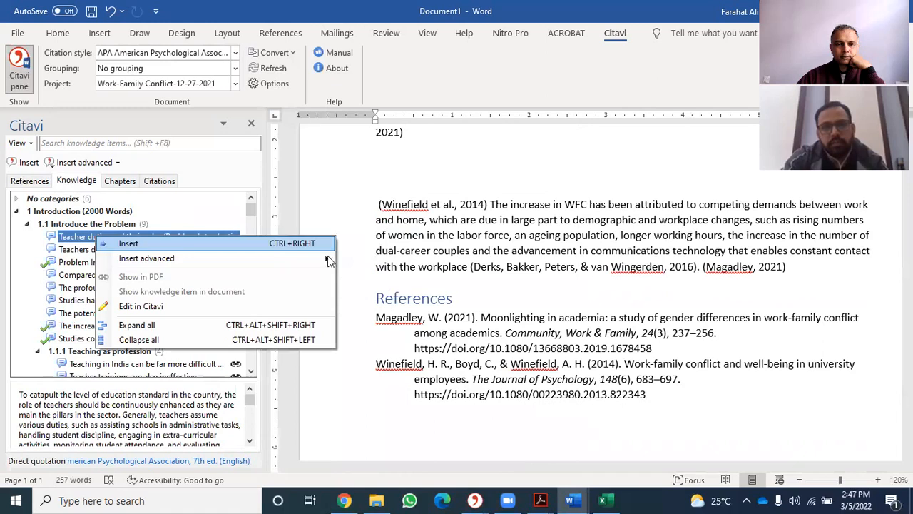
{"action": "mouse_move", "coordinate": [296, 260]}
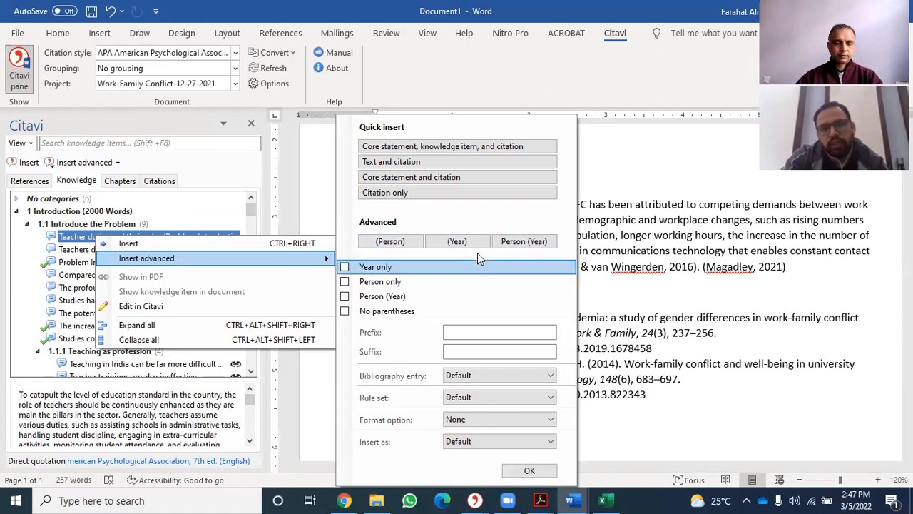
{"action": "left_click", "coordinate": [725, 306]}
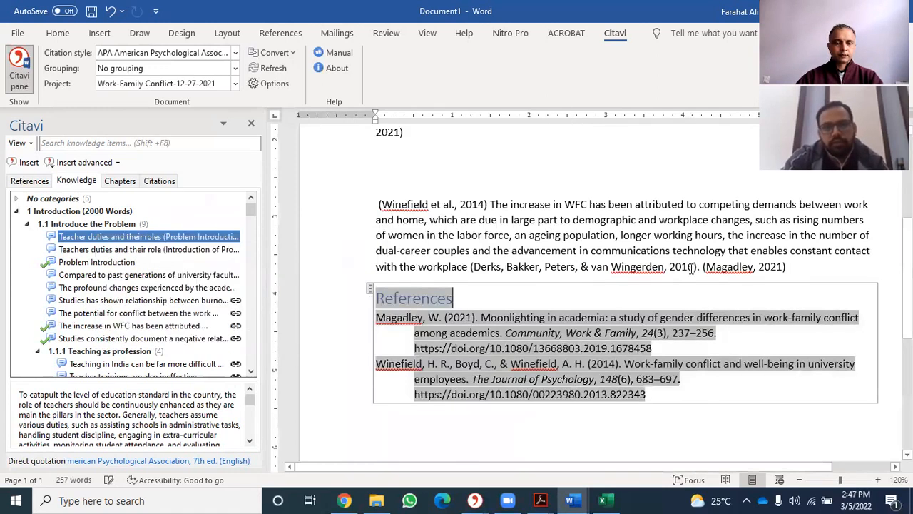
Try the Year only and Person only options on the citation ending the first paragraph, and leave both off
{"action": "left_click", "coordinate": [164, 185]}
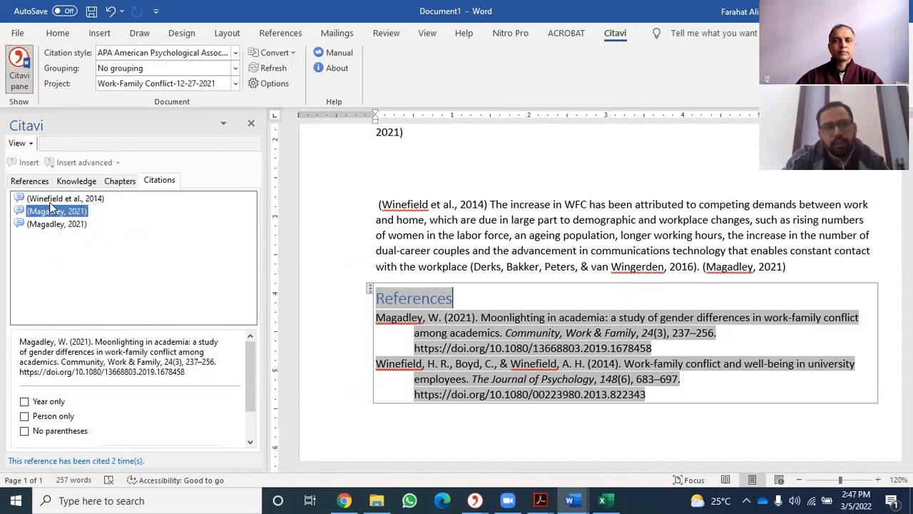
{"action": "scroll", "coordinate": [714, 207], "scroll_direction": "up", "scroll_amount": 3}
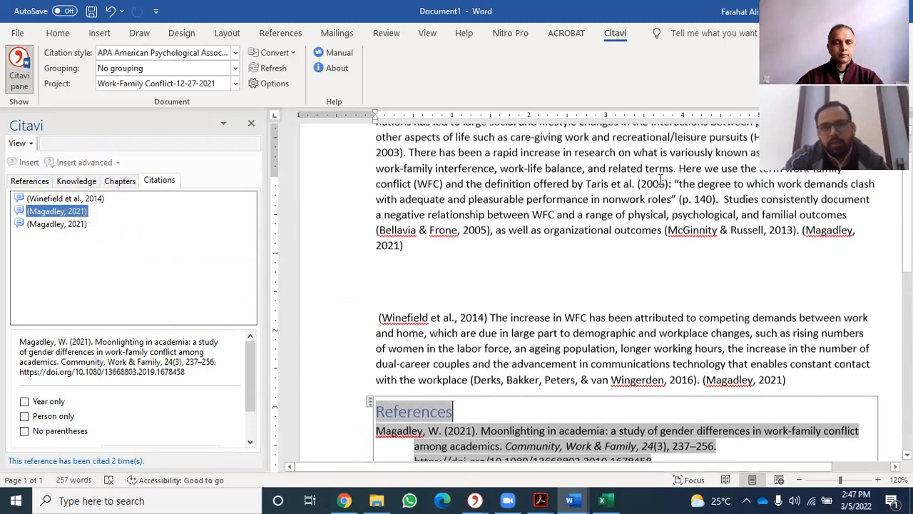
{"action": "scroll", "coordinate": [660, 180], "scroll_direction": "up", "scroll_amount": 3}
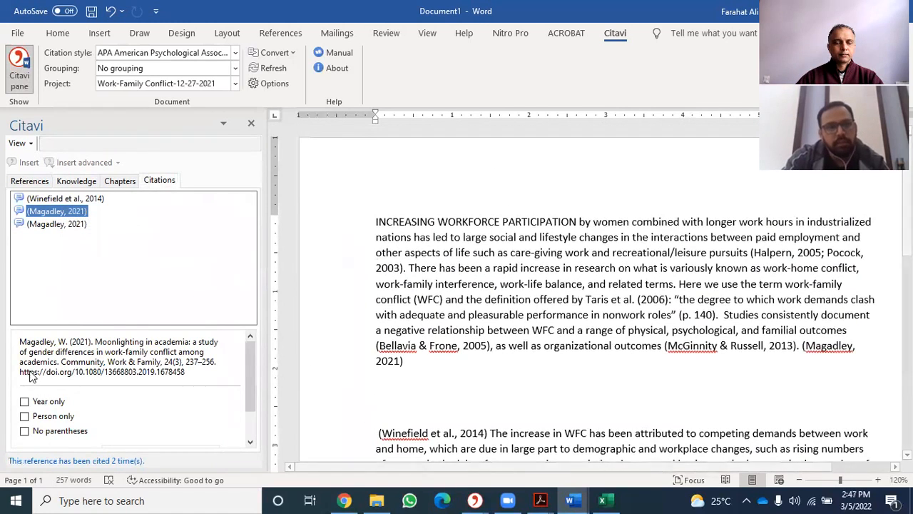
{"action": "scroll", "coordinate": [30, 378], "scroll_direction": "down", "scroll_amount": 1}
{"action": "left_click", "coordinate": [25, 362]}
{"action": "left_click", "coordinate": [25, 377]}
{"action": "left_click", "coordinate": [25, 361]}
{"action": "left_click", "coordinate": [25, 377]}
{"action": "left_click", "coordinate": [25, 362]}
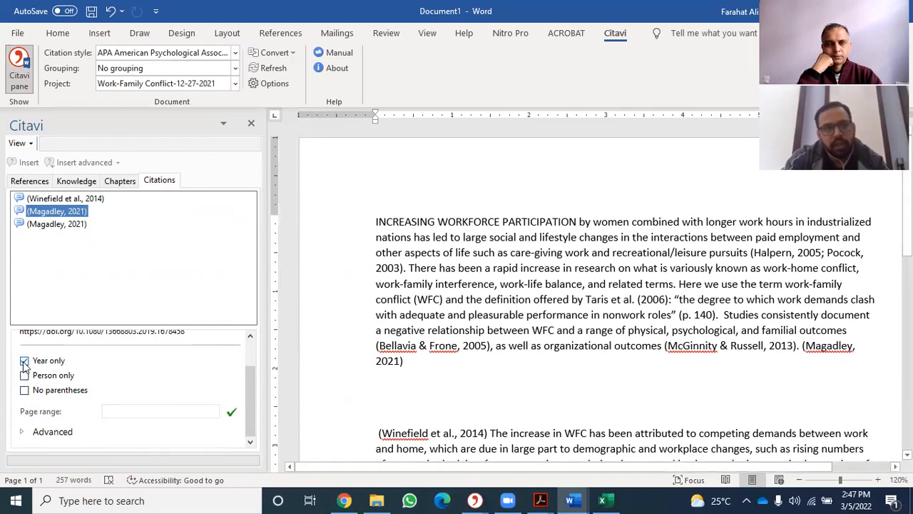
{"action": "left_click", "coordinate": [25, 362]}
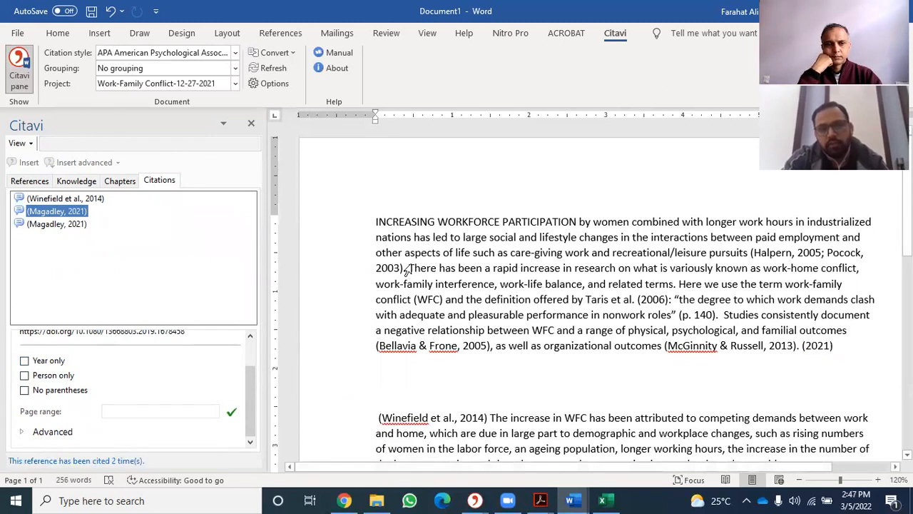
Arrange the document's list of citations by persons
{"action": "left_click", "coordinate": [18, 142]}
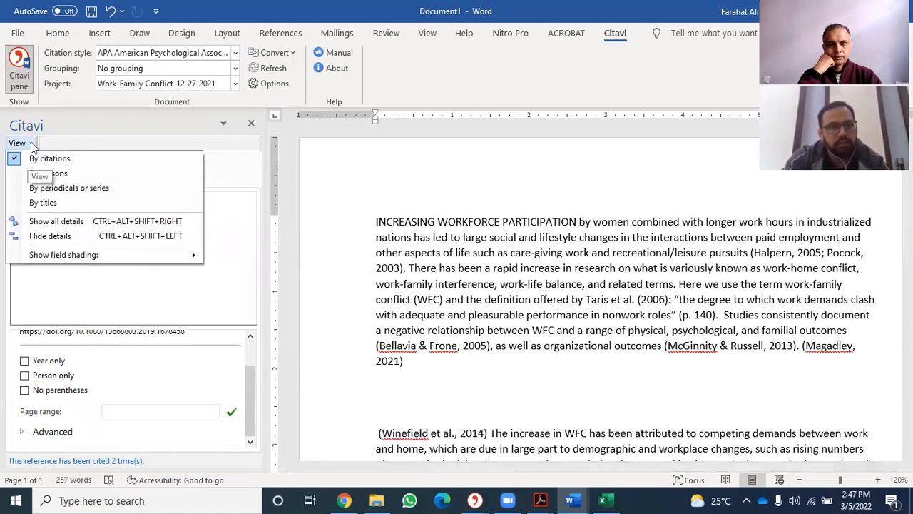
{"action": "left_click", "coordinate": [98, 173]}
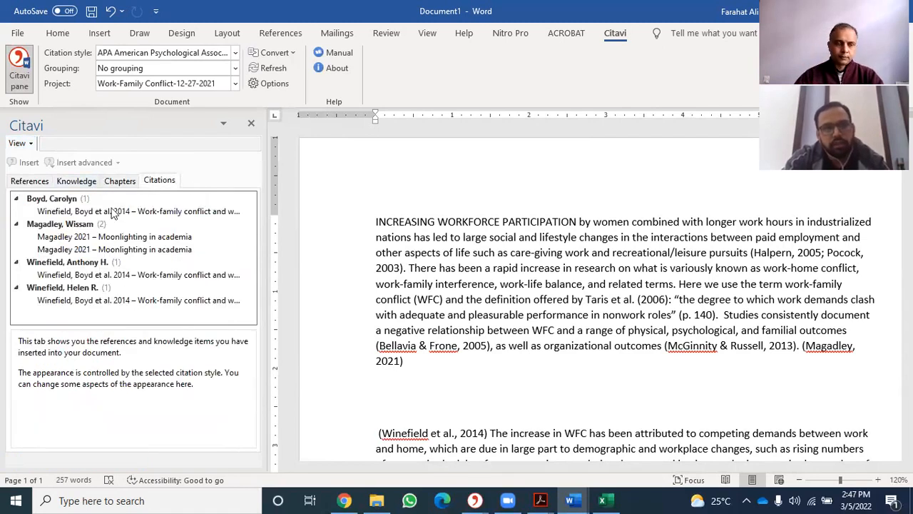
{"action": "left_click", "coordinate": [69, 181]}
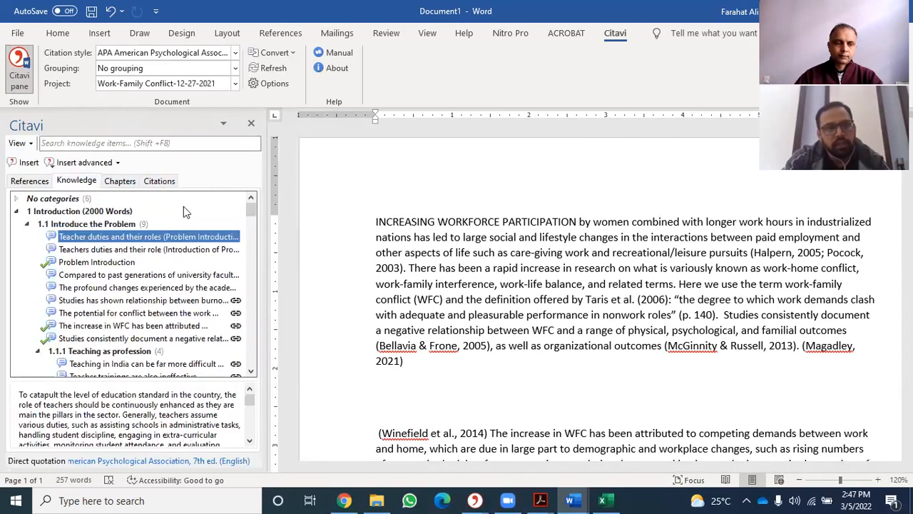
{"action": "left_click", "coordinate": [161, 181]}
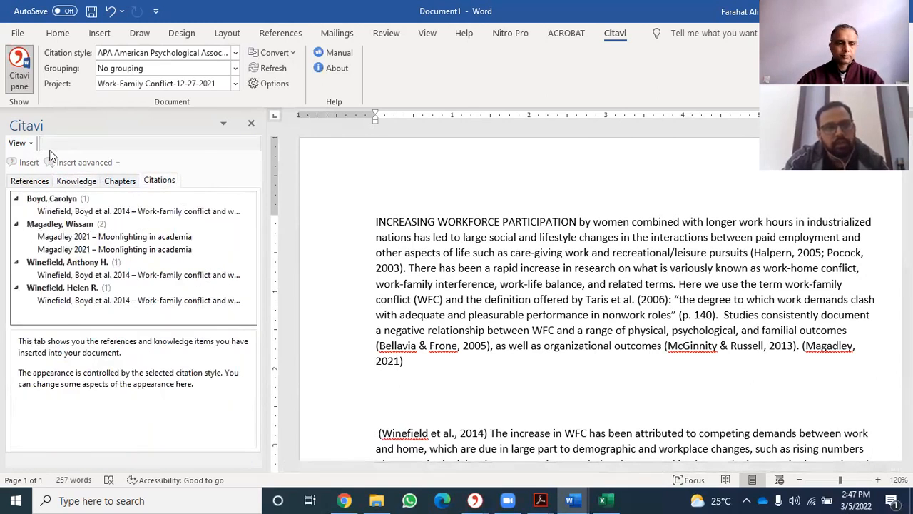
{"action": "left_click", "coordinate": [27, 143]}
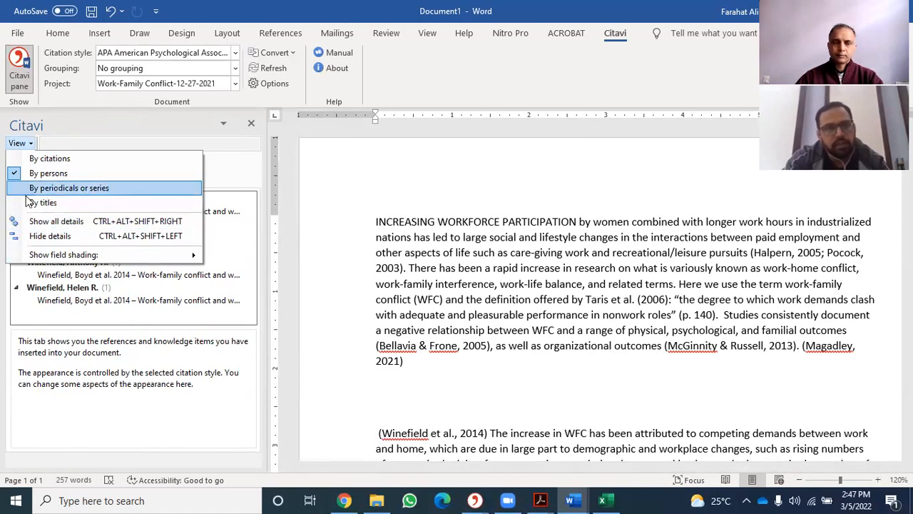
{"action": "left_click", "coordinate": [22, 174]}
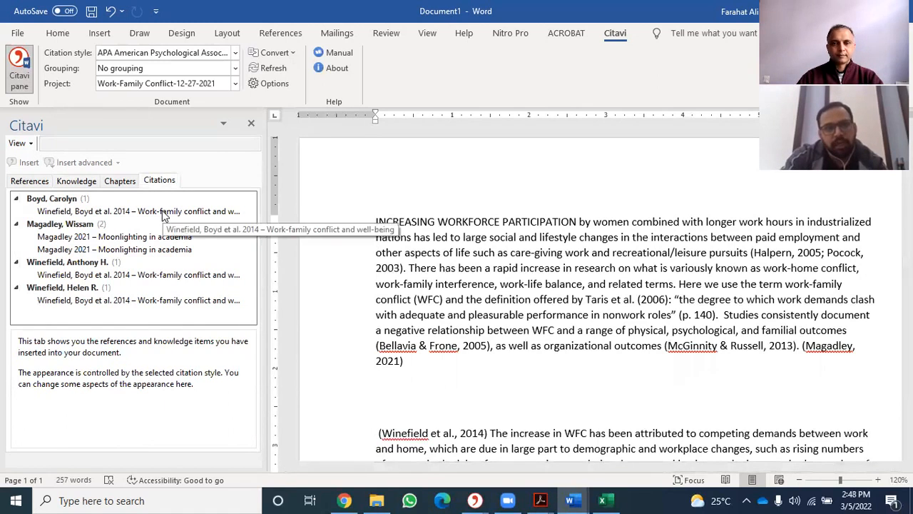
Browse the knowledge items by category from "1 Introduction" to "6 Results", and go back to "5 Methodology"
{"action": "left_click", "coordinate": [75, 182]}
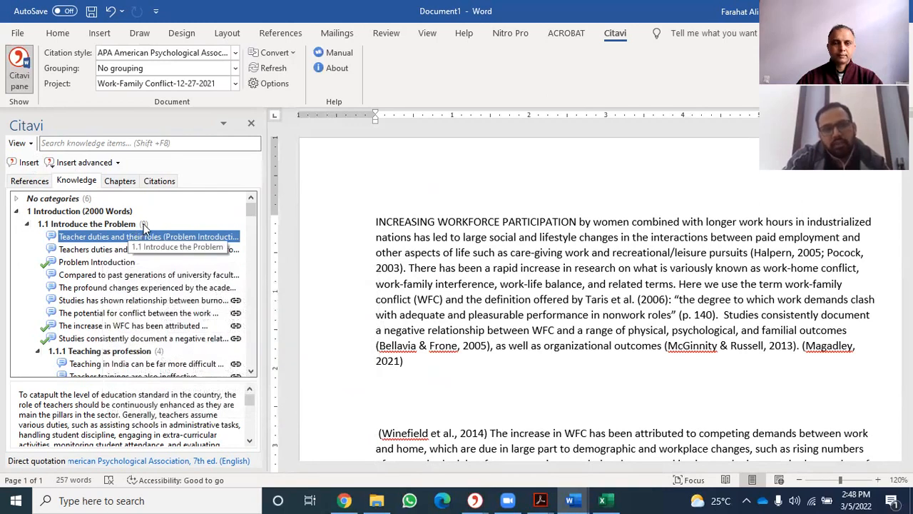
{"action": "scroll", "coordinate": [144, 227], "scroll_direction": "down", "scroll_amount": 3}
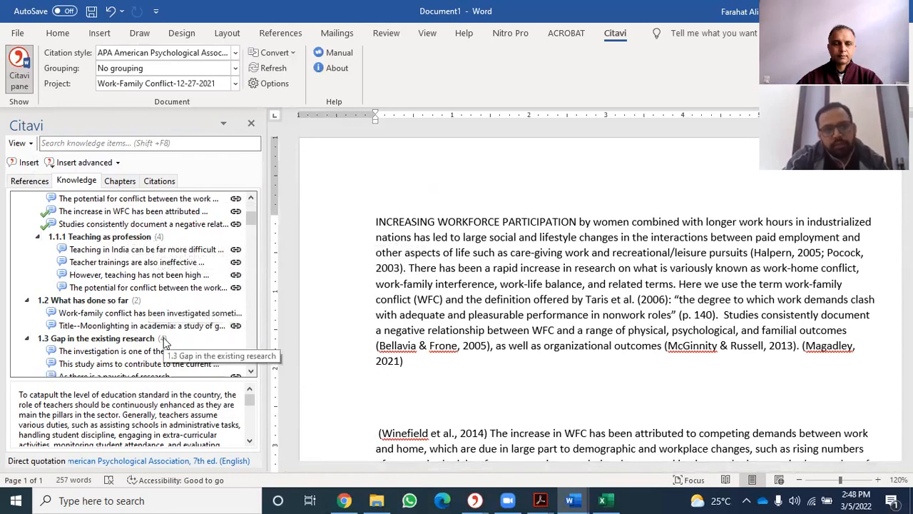
{"action": "scroll", "coordinate": [150, 349], "scroll_direction": "down", "scroll_amount": 4}
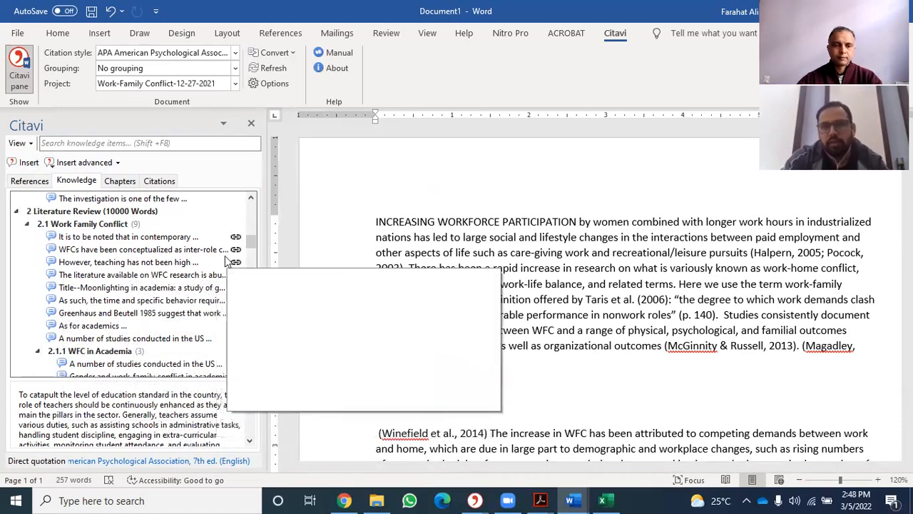
{"action": "scroll", "coordinate": [214, 285], "scroll_direction": "down", "scroll_amount": 3}
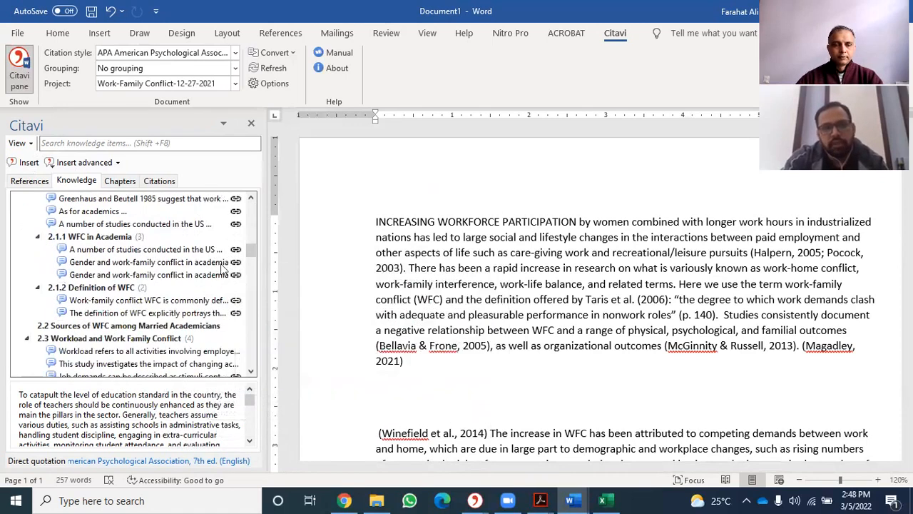
{"action": "scroll", "coordinate": [198, 336], "scroll_direction": "down", "scroll_amount": 4}
{"action": "scroll", "coordinate": [199, 335], "scroll_direction": "down", "scroll_amount": 20}
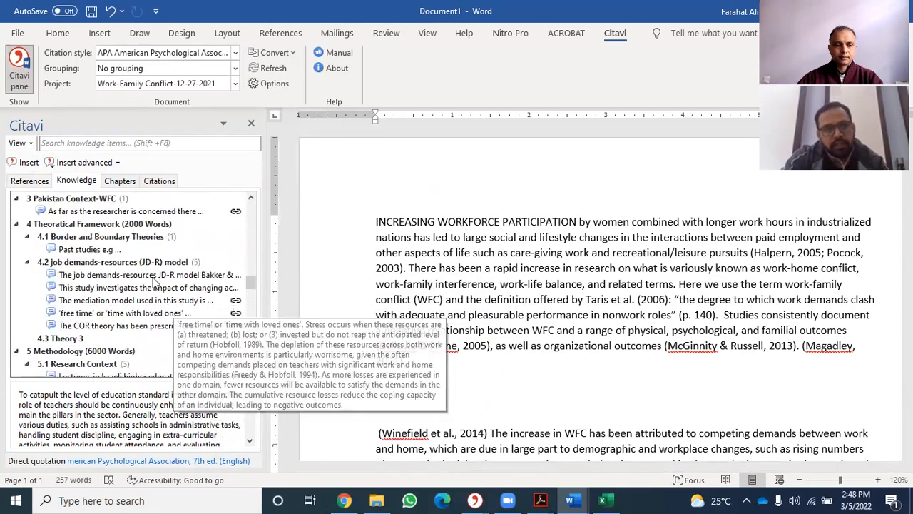
{"action": "scroll", "coordinate": [159, 332], "scroll_direction": "down", "scroll_amount": 7}
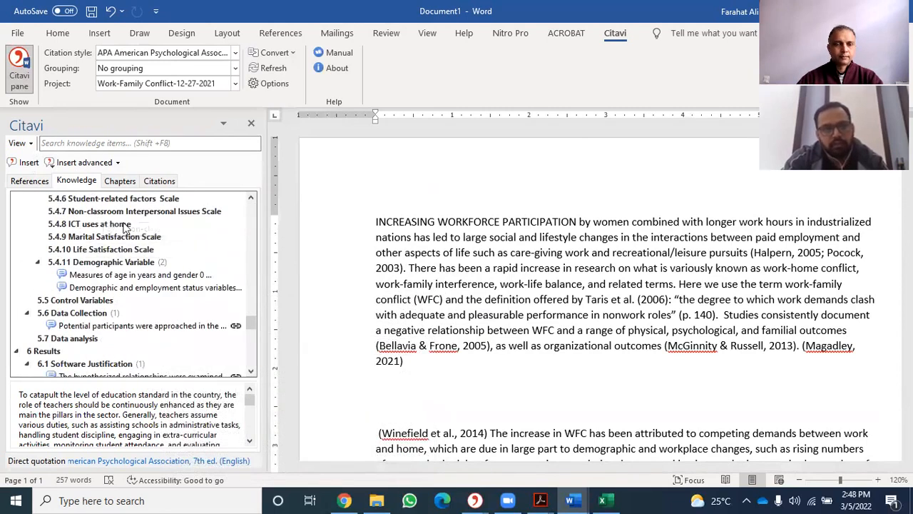
{"action": "scroll", "coordinate": [221, 243], "scroll_direction": "up", "scroll_amount": 2}
{"action": "scroll", "coordinate": [216, 239], "scroll_direction": "up", "scroll_amount": 4}
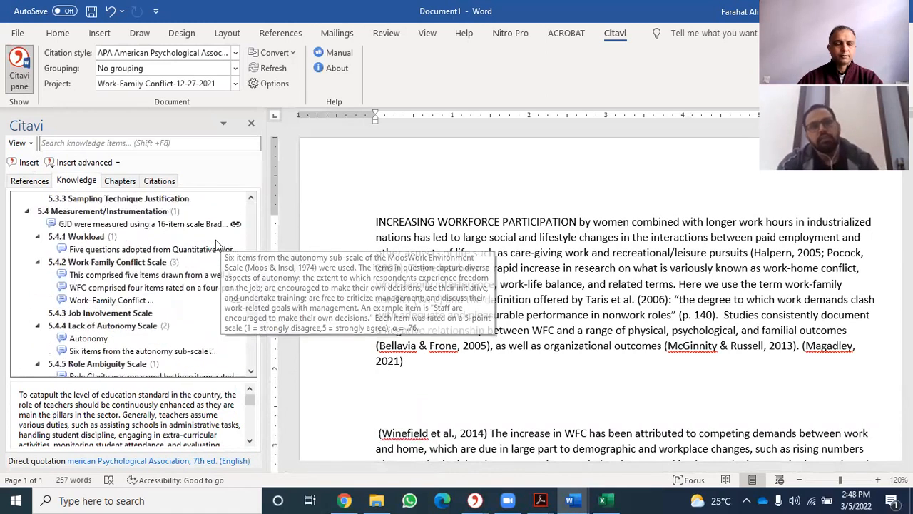
{"action": "scroll", "coordinate": [217, 241], "scroll_direction": "up", "scroll_amount": 5}
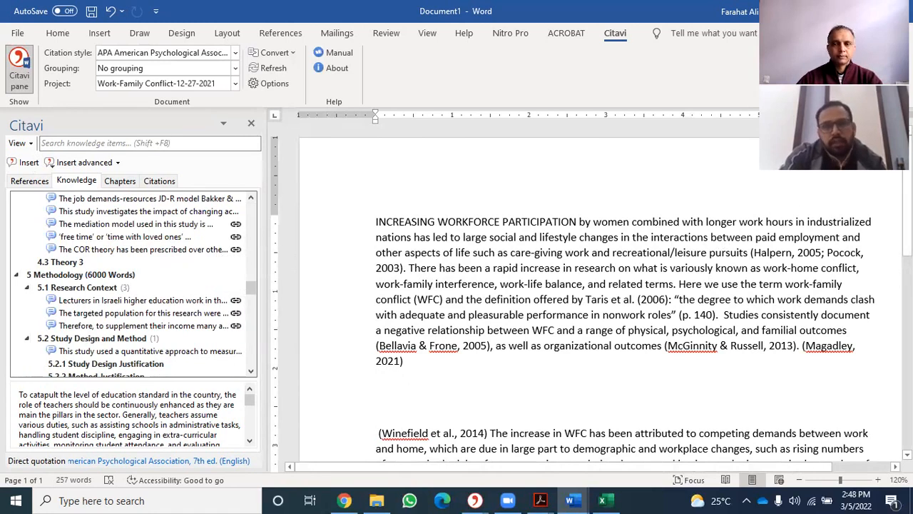
Switch to Citavi, examine the category outline in the Knowledge Organizer of the Work-Family Conflict-12-27-2021 project, and return to Document1 in Word
{"action": "key", "text": "alt+Tab"}
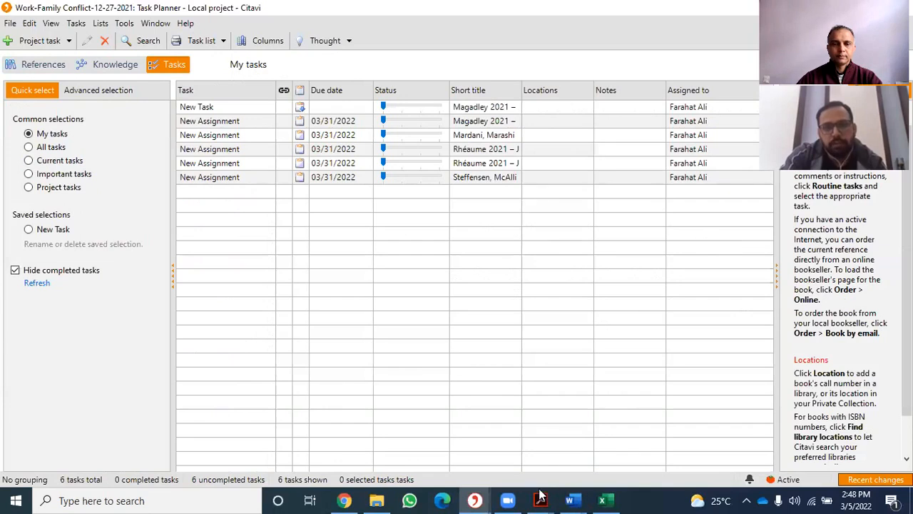
{"action": "left_click", "coordinate": [477, 499]}
{"action": "left_click", "coordinate": [480, 494]}
{"action": "left_click", "coordinate": [480, 494]}
{"action": "left_click", "coordinate": [94, 64]}
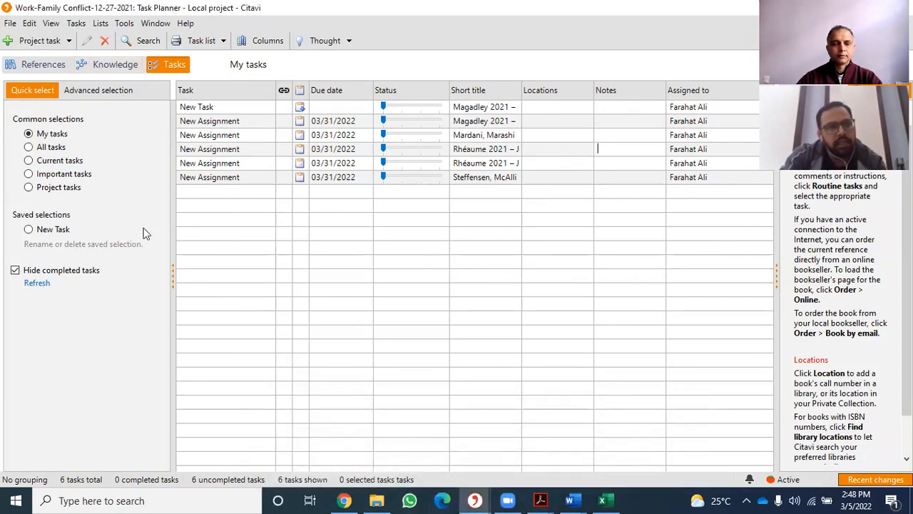
{"action": "left_click", "coordinate": [107, 64]}
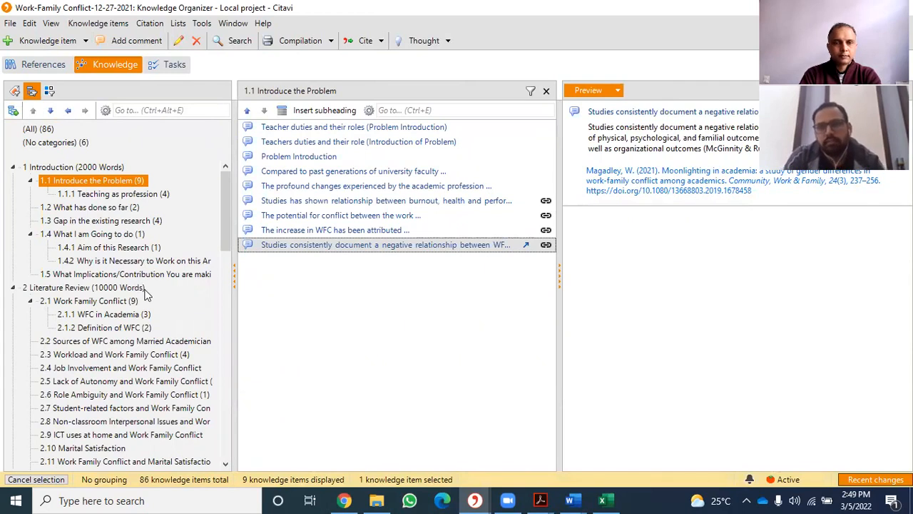
{"action": "mouse_move", "coordinate": [572, 500]}
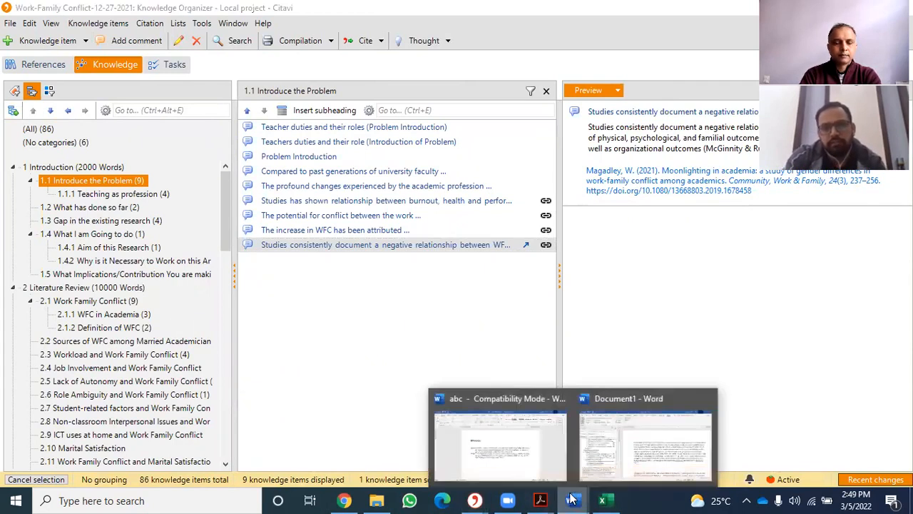
{"action": "left_click", "coordinate": [639, 448]}
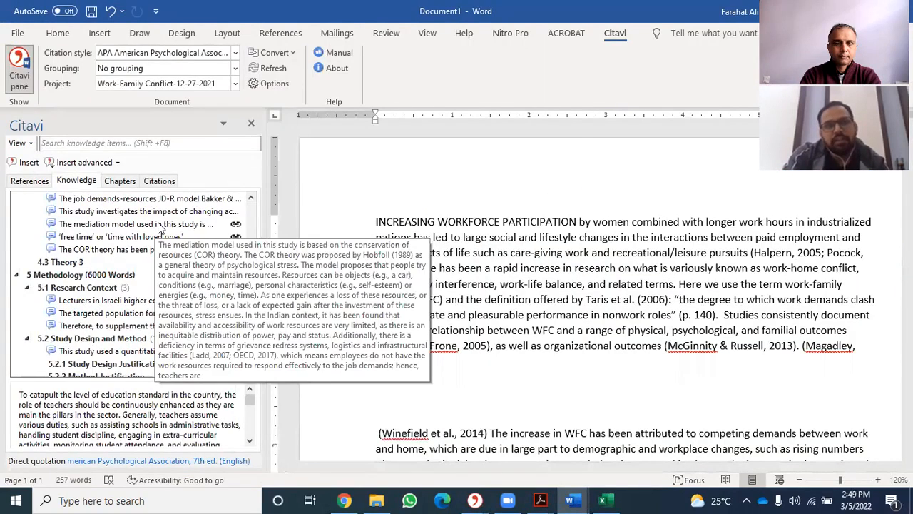
Review the Citavi projects that can be assigned to the document, keeping Work-Family Conflict-12-27-2021 selected
{"action": "left_click", "coordinate": [202, 83]}
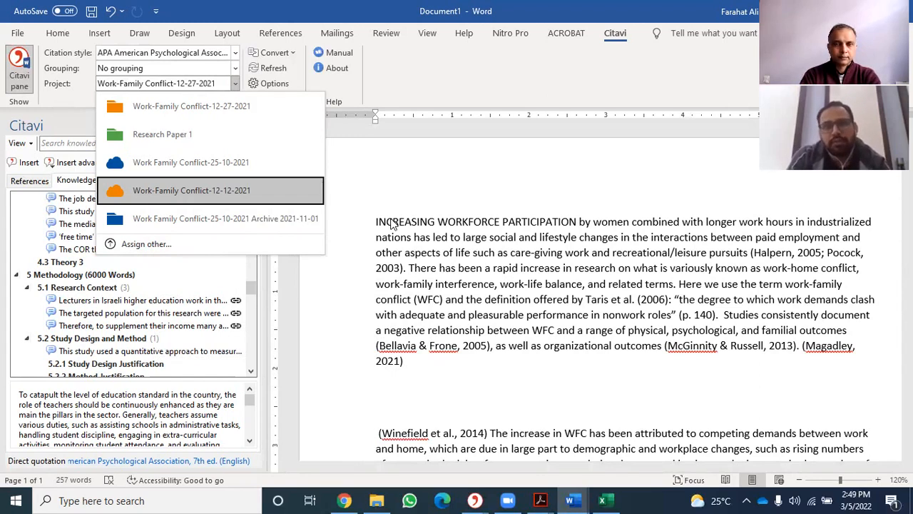
{"action": "left_click", "coordinate": [164, 106]}
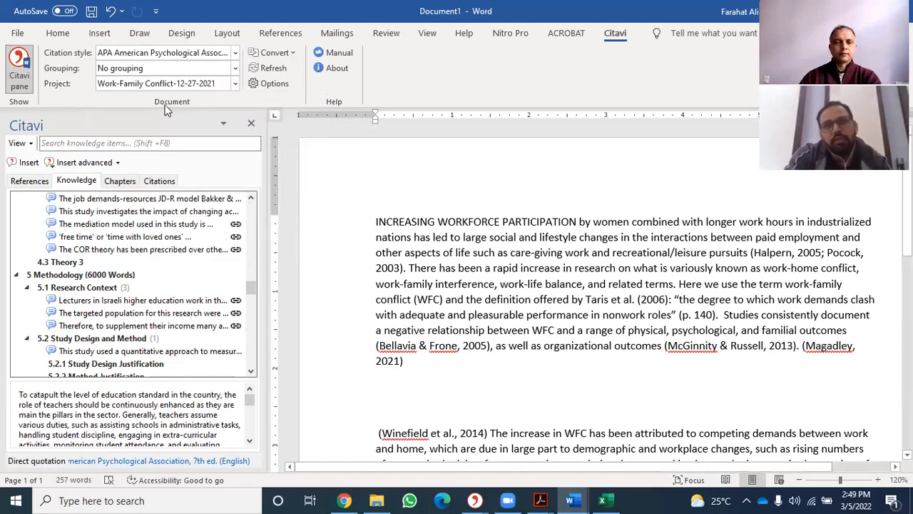
{"action": "left_click", "coordinate": [235, 84]}
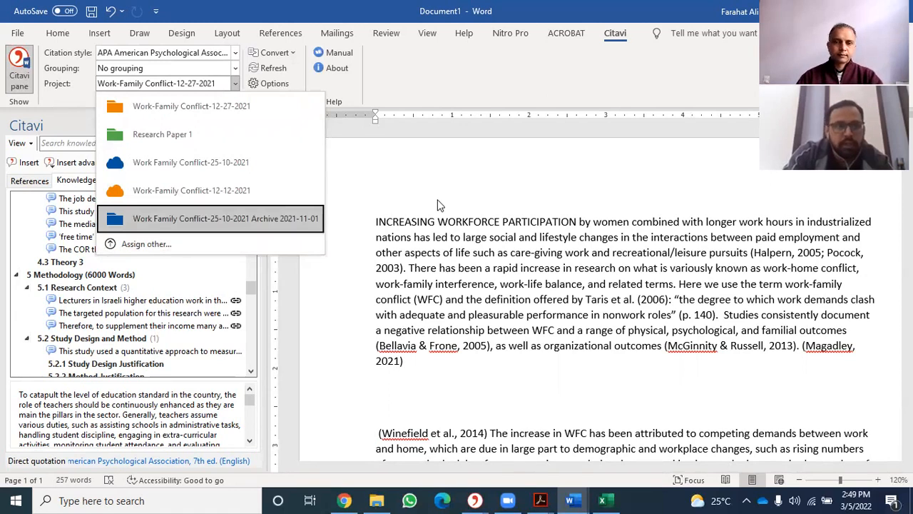
{"action": "left_click", "coordinate": [563, 210]}
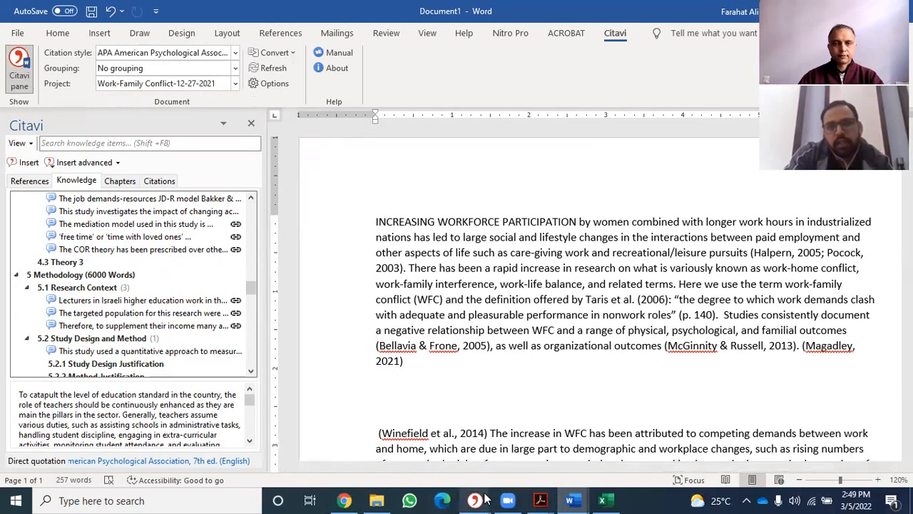
Switch to Citavi and bring up the Knowledge Organizer of the Work-Family Conflict-12-27-2021 project
{"action": "mouse_move", "coordinate": [485, 497]}
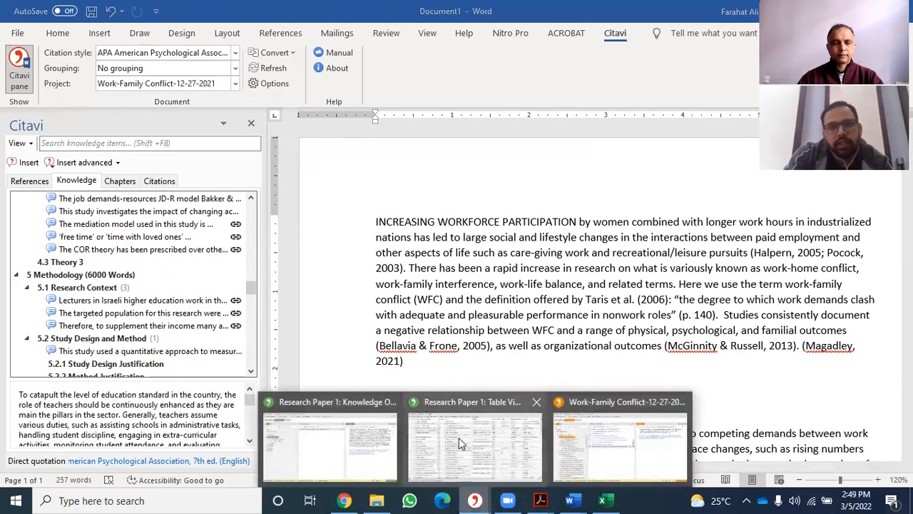
{"action": "left_click", "coordinate": [478, 436]}
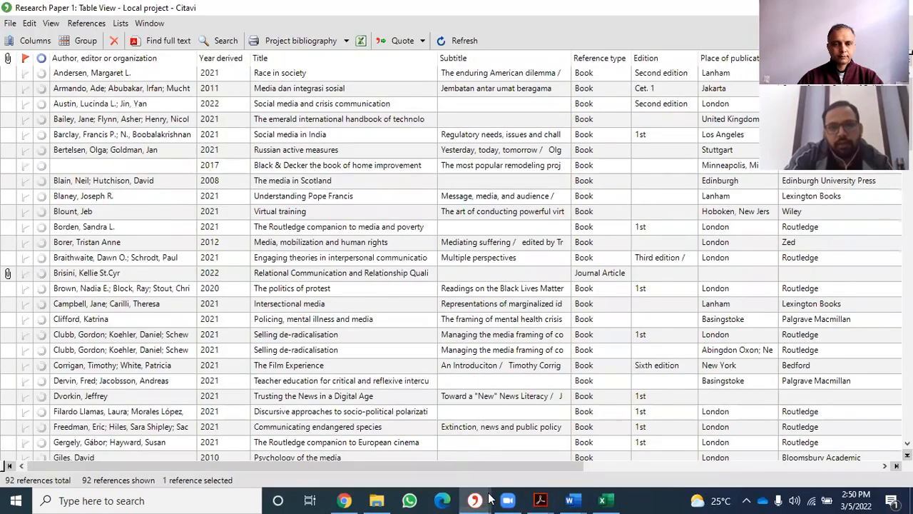
{"action": "mouse_move", "coordinate": [575, 498]}
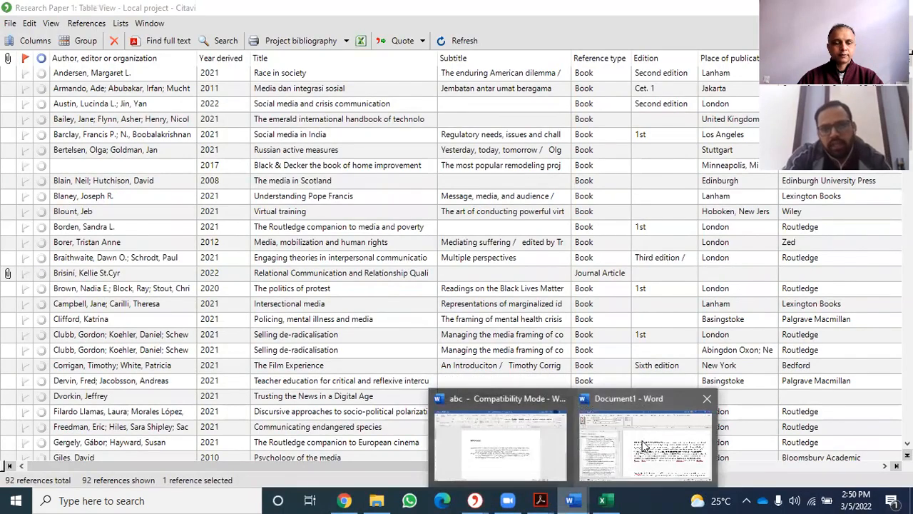
{"action": "left_click", "coordinate": [644, 448]}
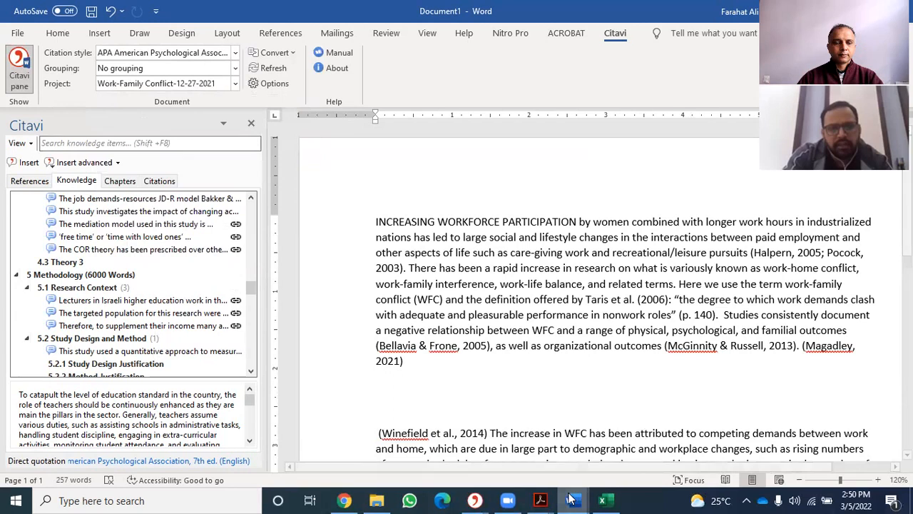
{"action": "mouse_move", "coordinate": [471, 497]}
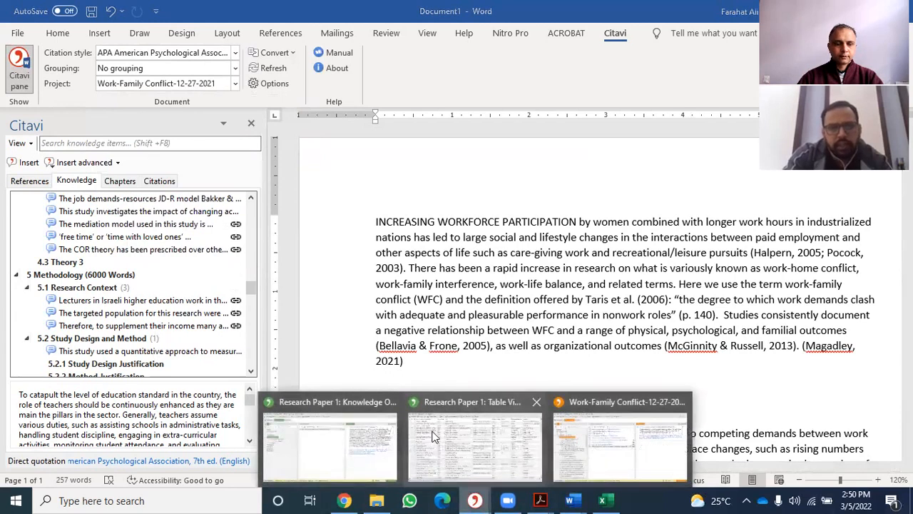
{"action": "left_click", "coordinate": [359, 428]}
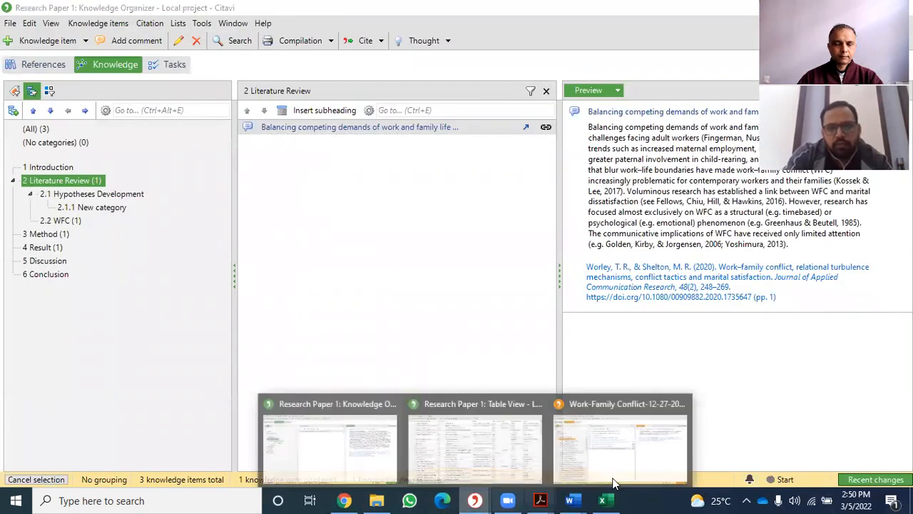
{"action": "left_click", "coordinate": [613, 440]}
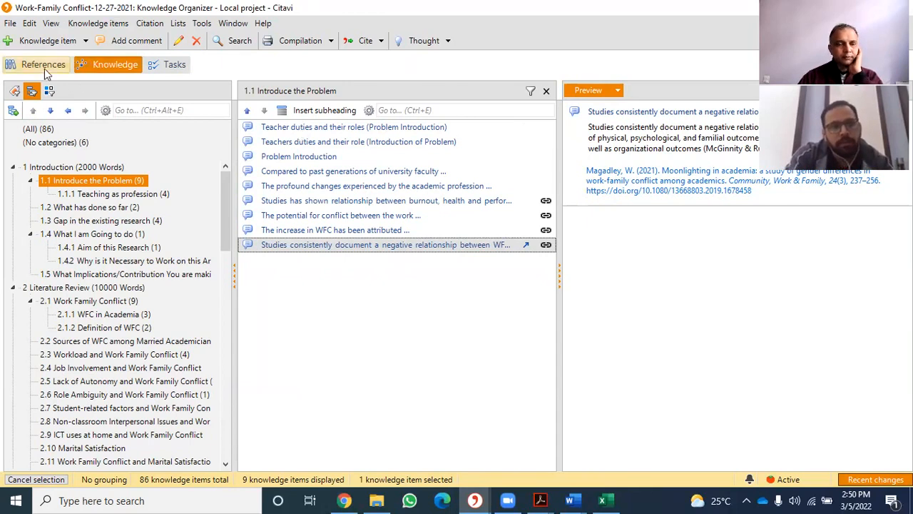
{"action": "left_click", "coordinate": [126, 66]}
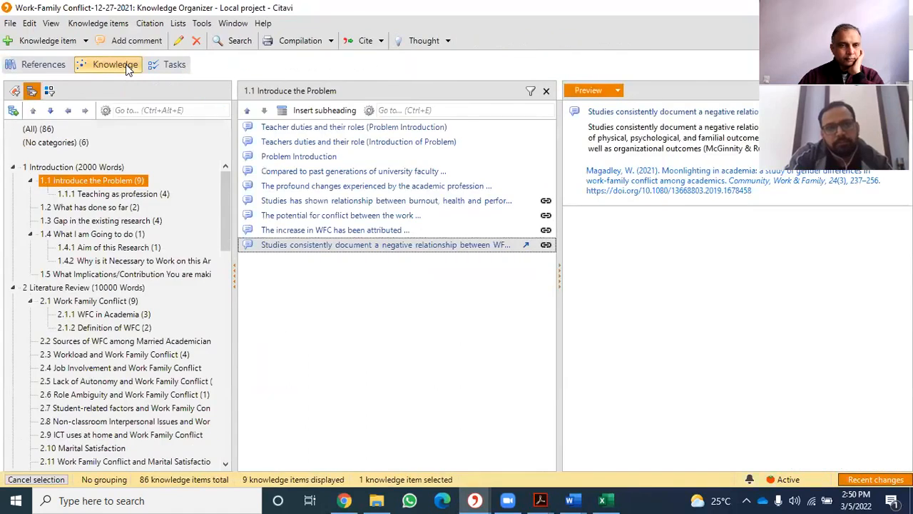
Save the project's knowledge compilation as a Word document named New Project in the Downloads folder
{"action": "left_click", "coordinate": [10, 23]}
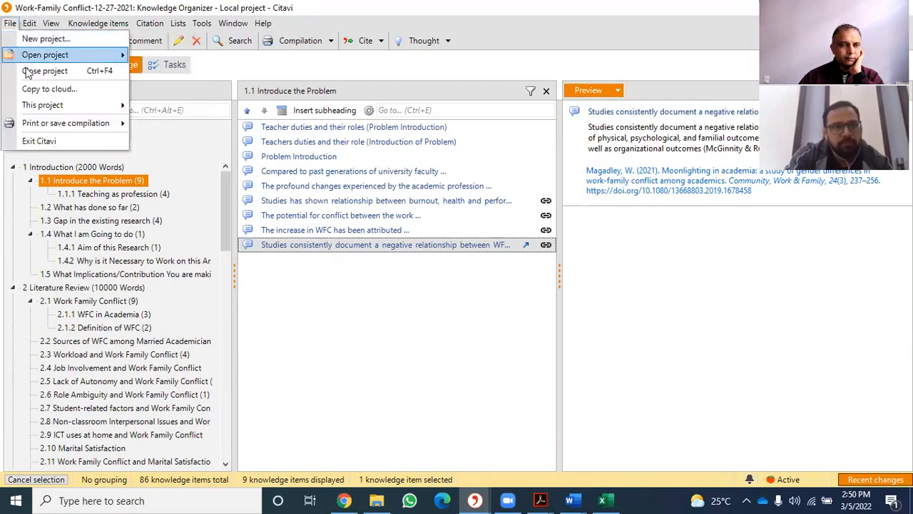
{"action": "mouse_move", "coordinate": [43, 125]}
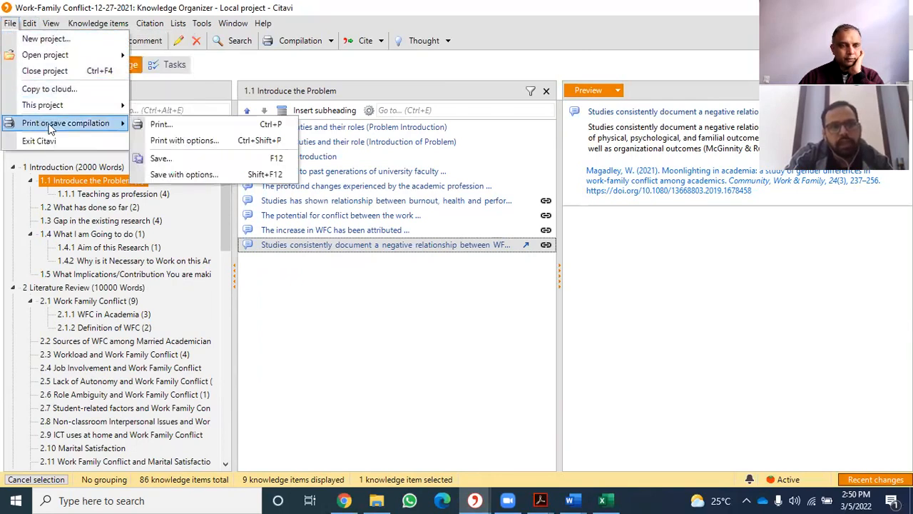
{"action": "left_click", "coordinate": [193, 158]}
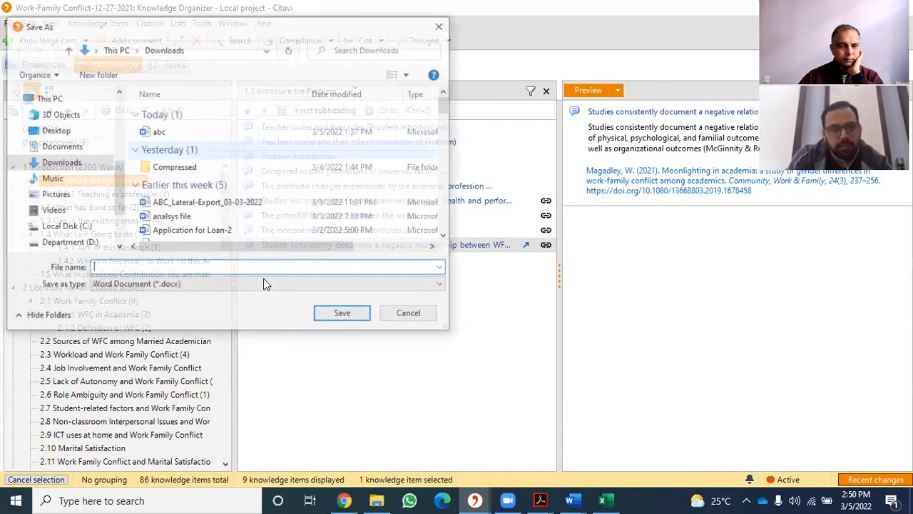
{"action": "type", "text": "New "}
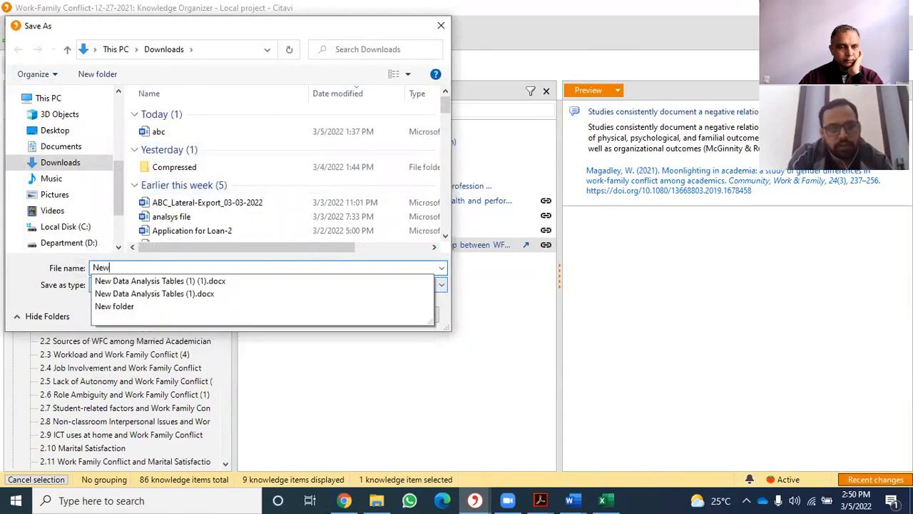
{"action": "type", "text": "Project"}
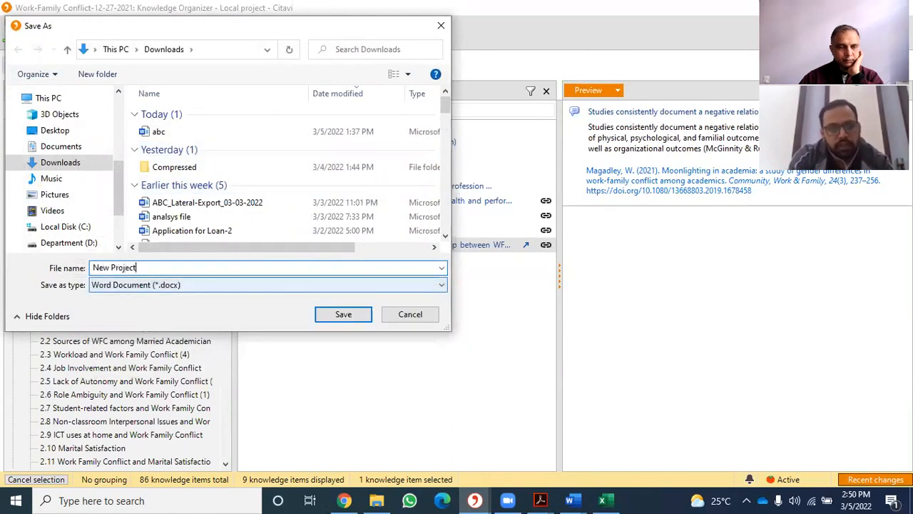
{"action": "key", "text": "Return"}
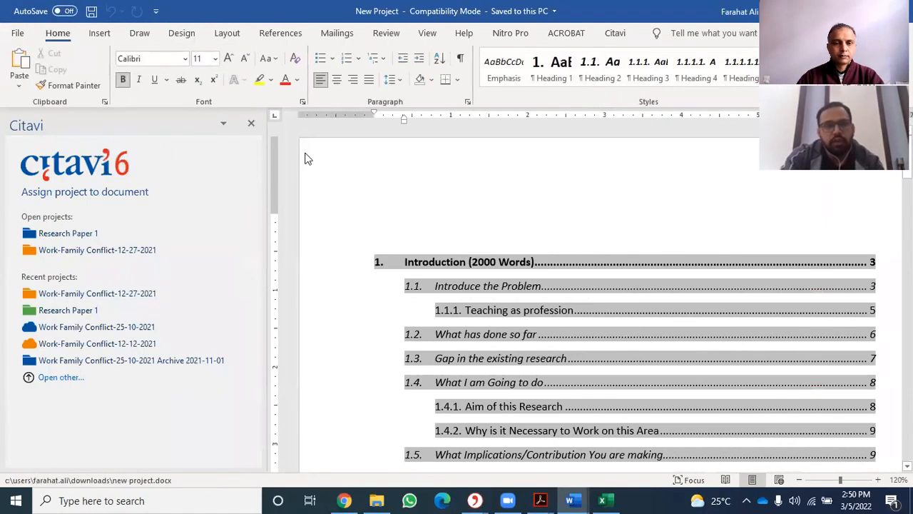
Close the Citavi pane in the New Project document and examine its contents from the table of contents through the References list
{"action": "left_click", "coordinate": [250, 124]}
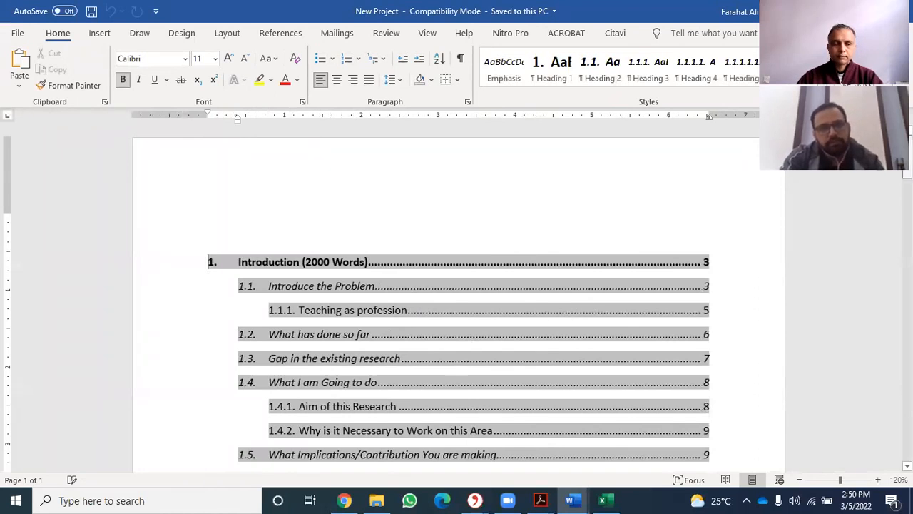
{"action": "scroll", "coordinate": [883, 174], "scroll_direction": "down", "scroll_amount": 5}
{"action": "scroll", "coordinate": [883, 174], "scroll_direction": "up", "scroll_amount": 4}
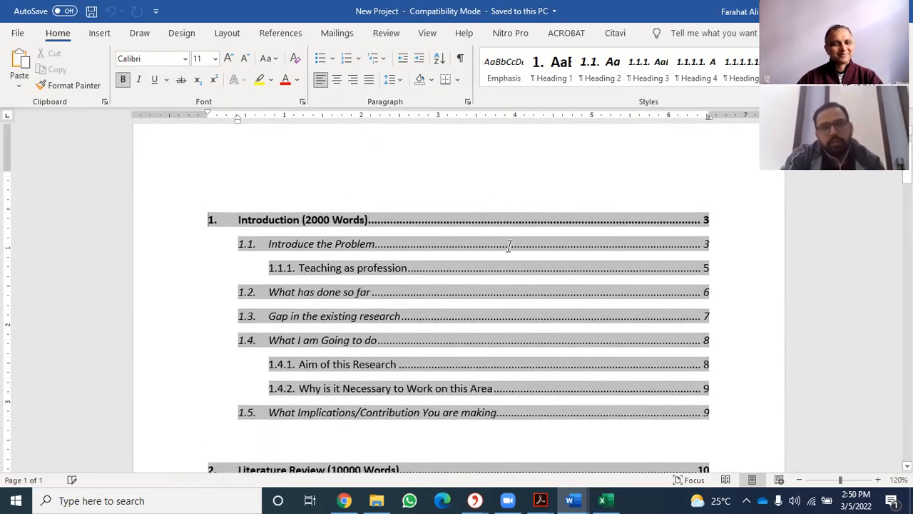
{"action": "scroll", "coordinate": [457, 285], "scroll_direction": "down", "scroll_amount": 15}
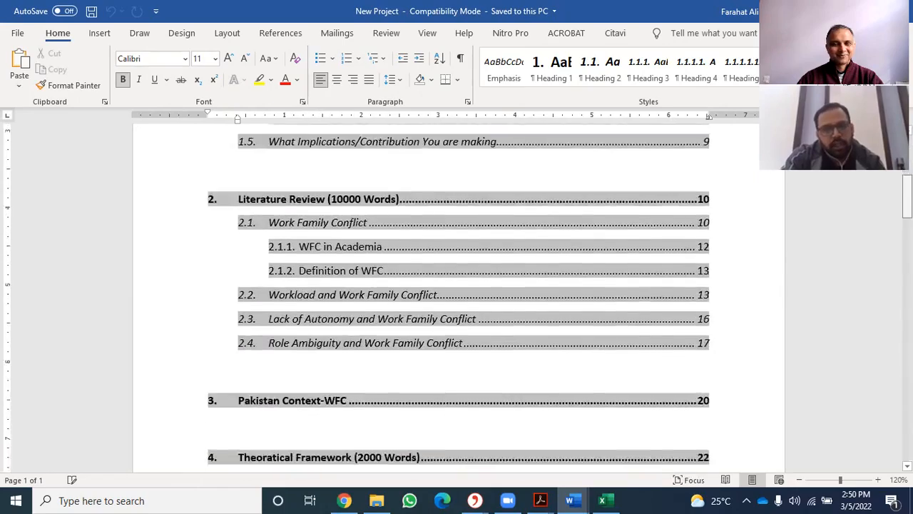
{"action": "scroll", "coordinate": [457, 285], "scroll_direction": "down", "scroll_amount": 12}
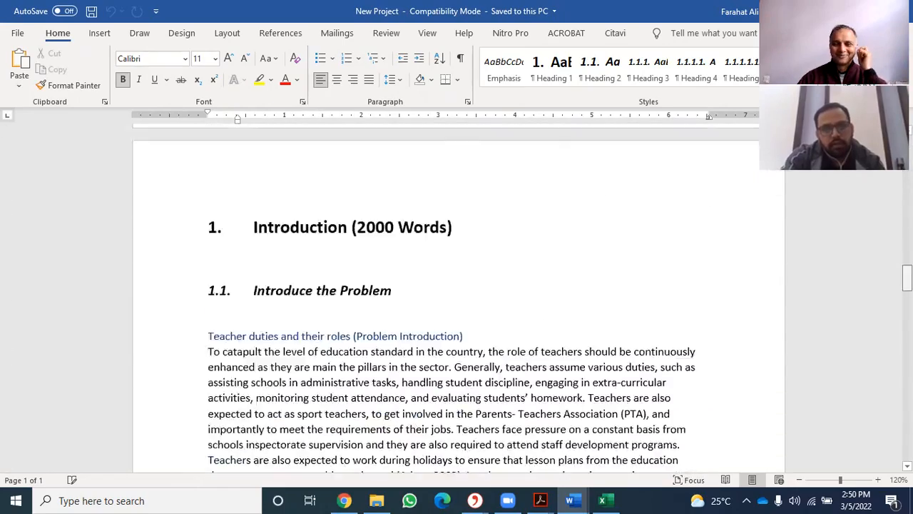
{"action": "scroll", "coordinate": [457, 286], "scroll_direction": "up", "scroll_amount": 4}
{"action": "scroll", "coordinate": [457, 300], "scroll_direction": "down", "scroll_amount": 10}
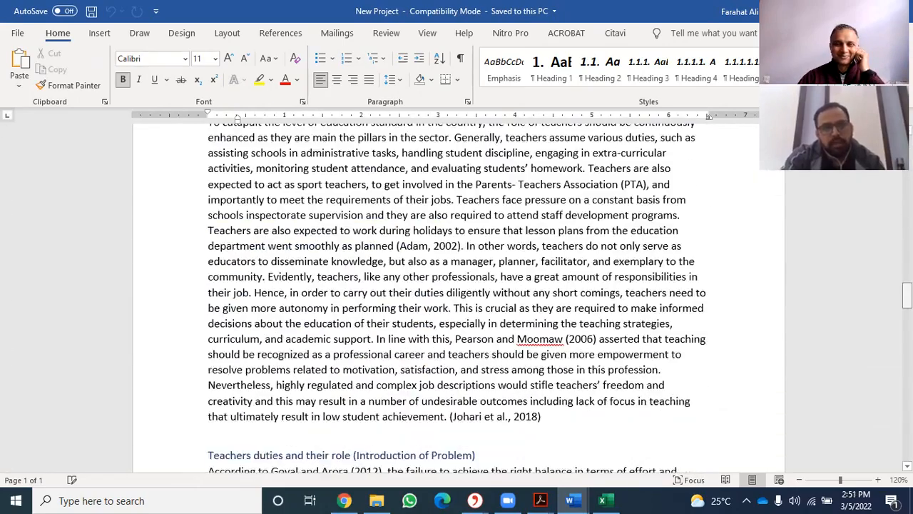
{"action": "scroll", "coordinate": [888, 364], "scroll_direction": "down", "scroll_amount": 12}
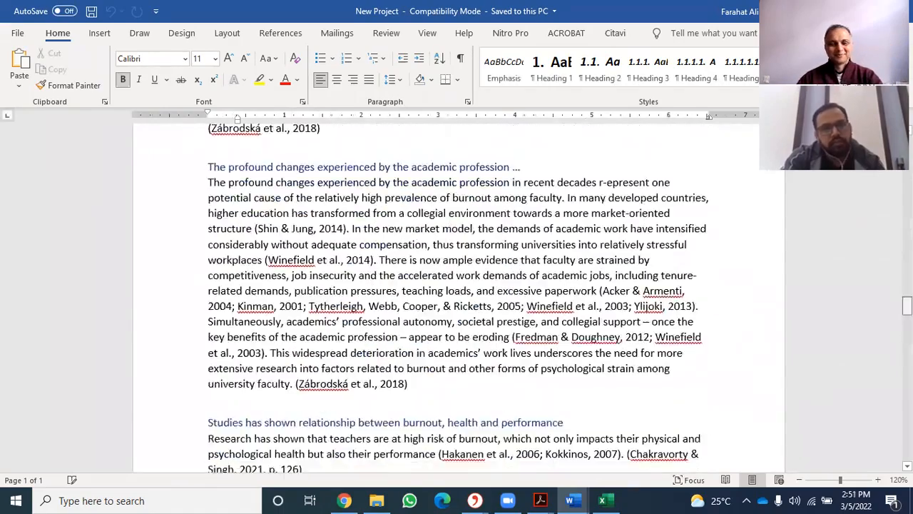
{"action": "scroll", "coordinate": [888, 365], "scroll_direction": "down", "scroll_amount": 15}
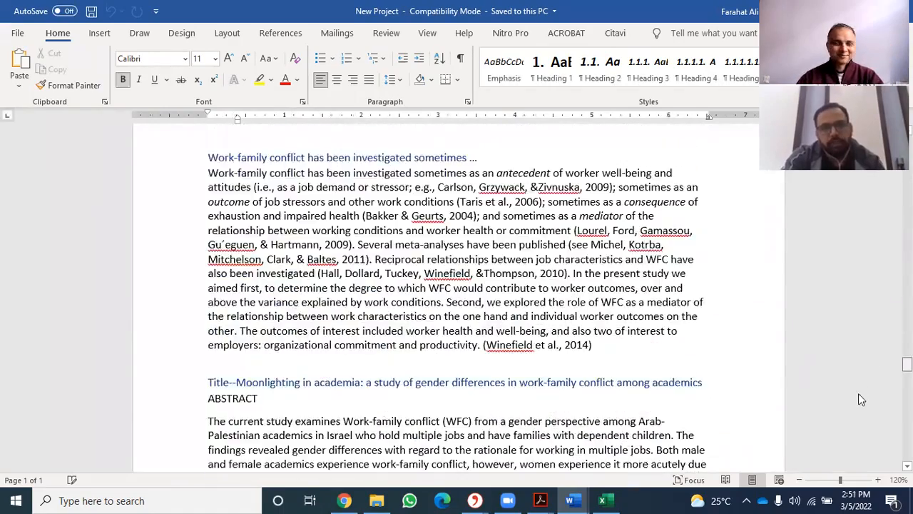
{"action": "scroll", "coordinate": [864, 419], "scroll_direction": "down", "scroll_amount": 15}
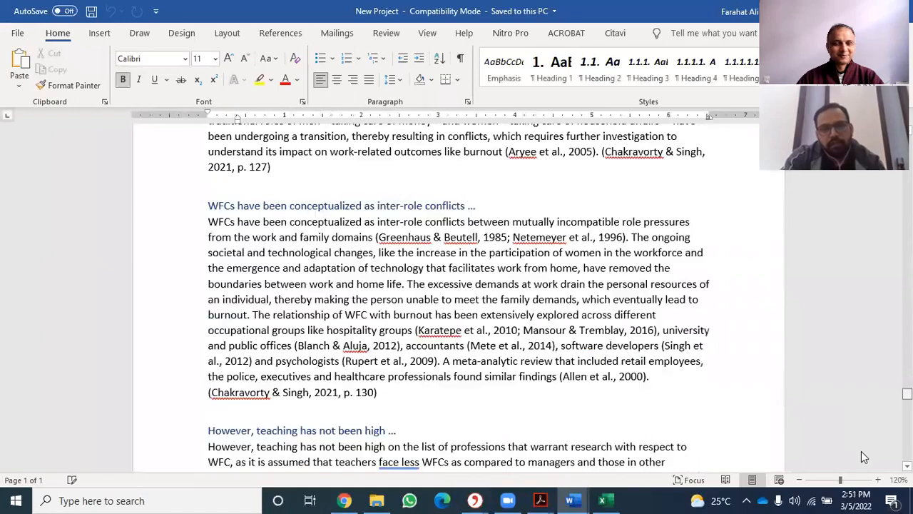
{"action": "scroll", "coordinate": [862, 451], "scroll_direction": "down", "scroll_amount": 20}
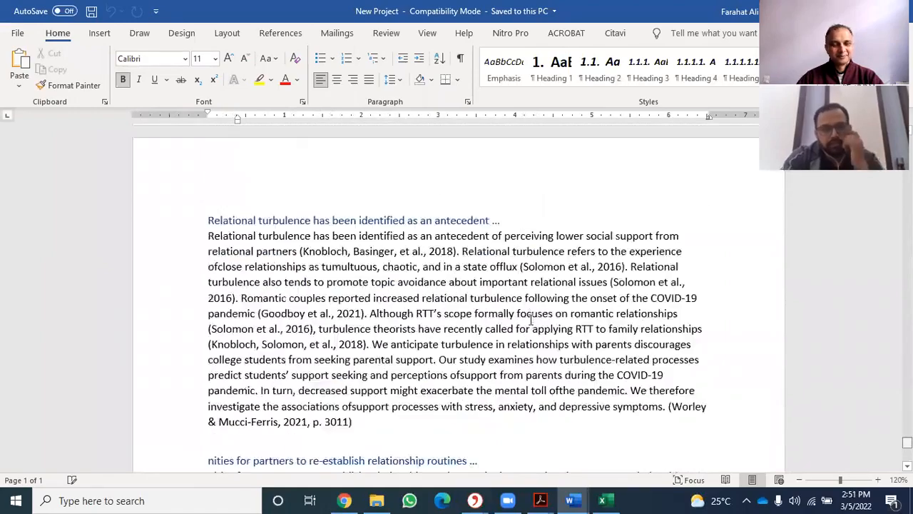
{"action": "scroll", "coordinate": [524, 305], "scroll_direction": "up", "scroll_amount": 10}
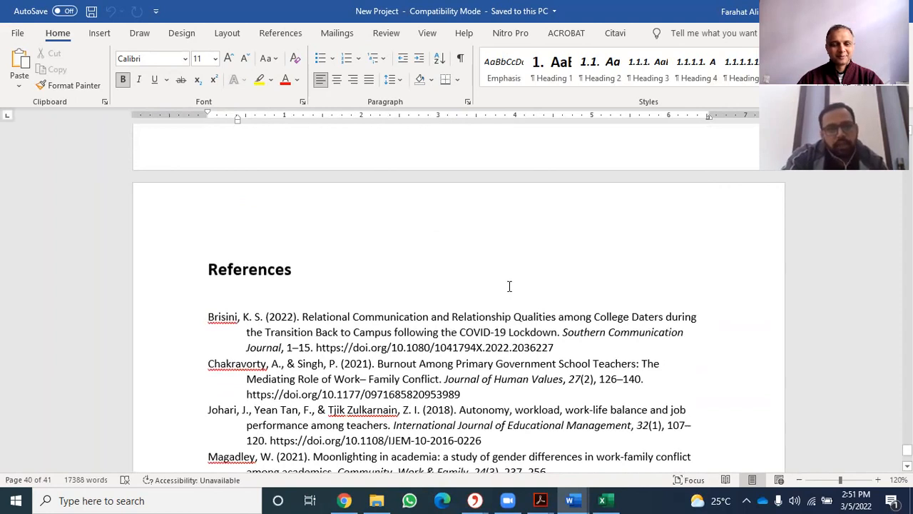
{"action": "scroll", "coordinate": [511, 279], "scroll_direction": "down", "scroll_amount": 5}
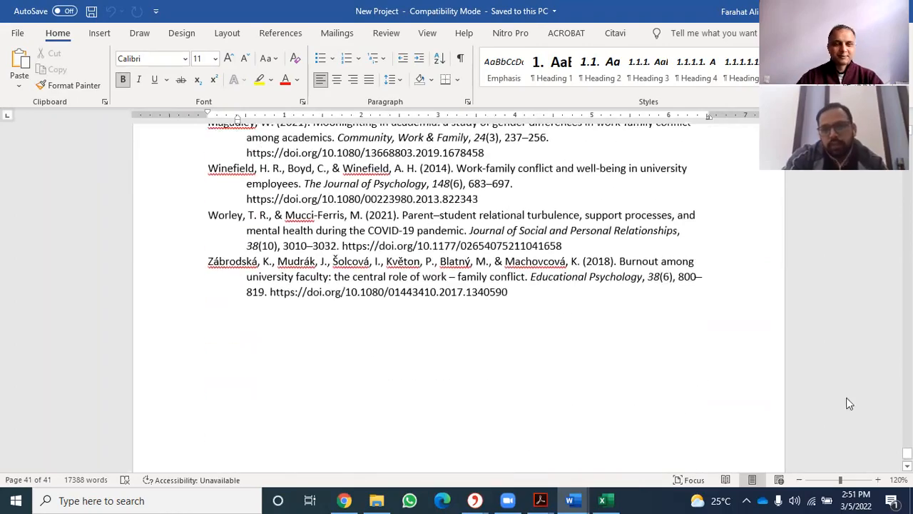
Return to the start of the New Project document and review its table of contents and the "Introduce the Problem" section
{"action": "left_click_drag", "start_coordinate": [906, 453], "coordinate": [907, 135]}
{"action": "scroll", "coordinate": [439, 182], "scroll_direction": "down", "scroll_amount": 7}
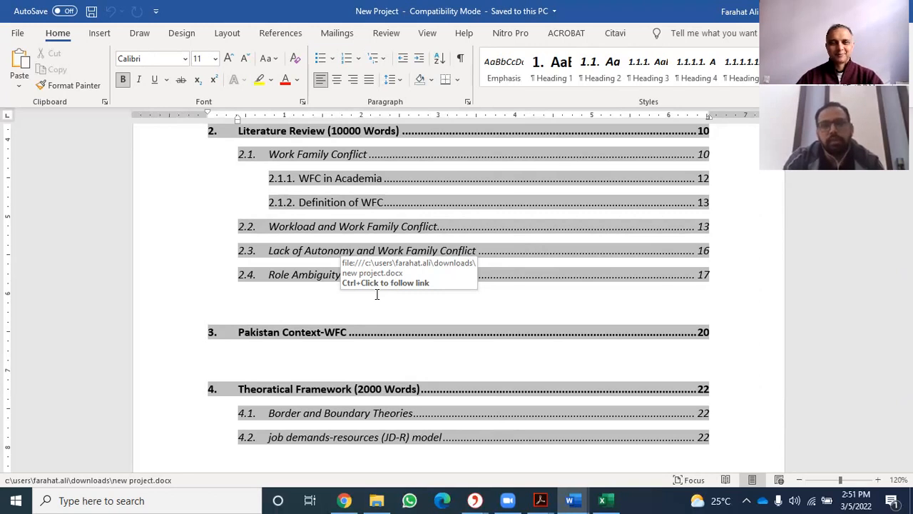
{"action": "scroll", "coordinate": [493, 307], "scroll_direction": "down", "scroll_amount": 5}
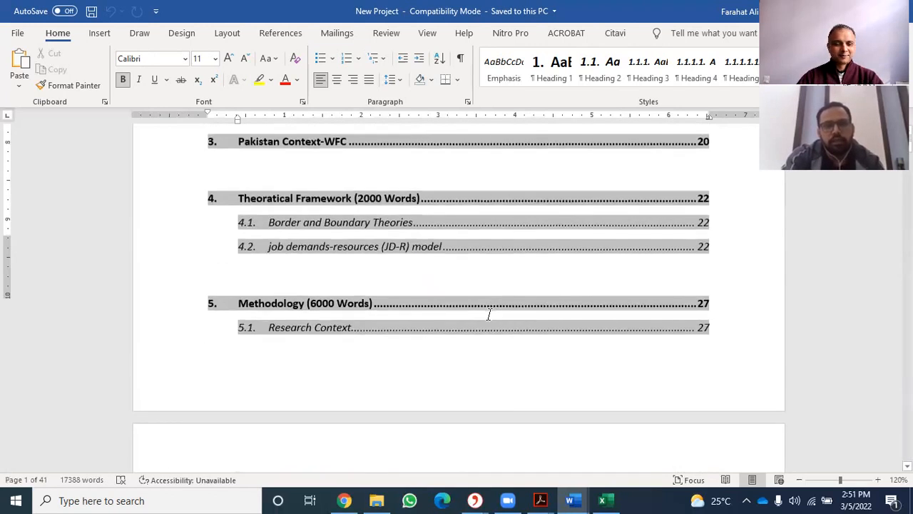
{"action": "scroll", "coordinate": [491, 314], "scroll_direction": "down", "scroll_amount": 20}
{"action": "scroll", "coordinate": [492, 314], "scroll_direction": "down", "scroll_amount": 10}
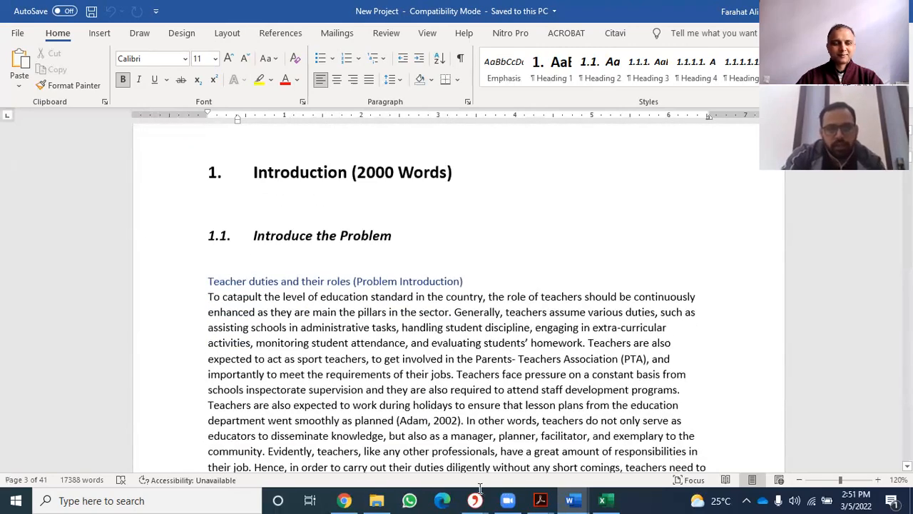
{"action": "scroll", "coordinate": [491, 458], "scroll_direction": "down", "scroll_amount": 5}
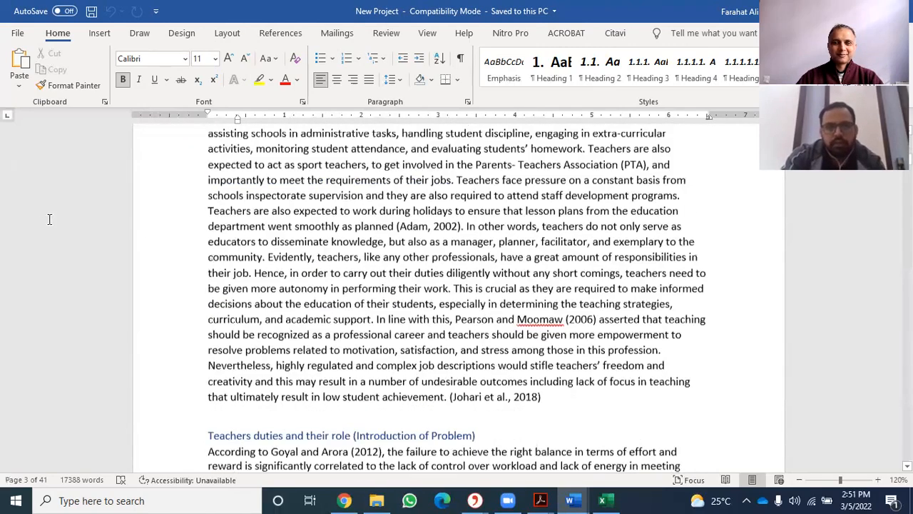
{"action": "scroll", "coordinate": [50, 219], "scroll_direction": "down", "scroll_amount": 2}
Switch to the Work-Family Conflict-12-27-2021 project in Citavi and examine the bibliographic fields of the "Job Characteristics, Emotional Exhaustion" article's reference
{"action": "left_click", "coordinate": [475, 501]}
{"action": "left_click", "coordinate": [619, 436]}
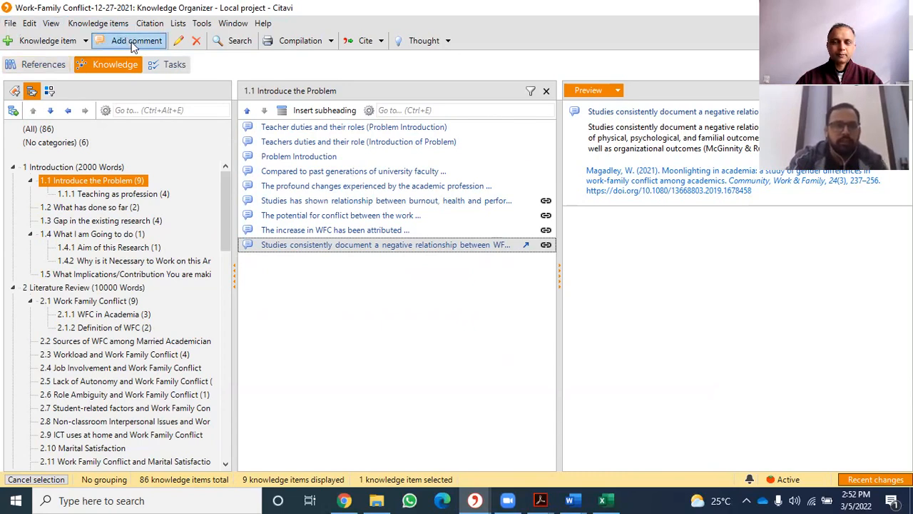
{"action": "left_click", "coordinate": [43, 64]}
{"action": "left_click", "coordinate": [296, 90]}
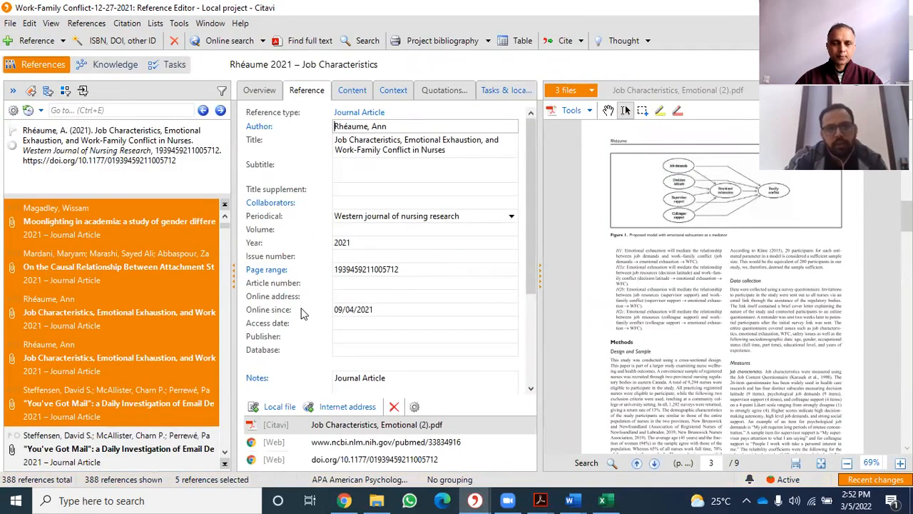
{"action": "scroll", "coordinate": [403, 336], "scroll_direction": "down", "scroll_amount": 3}
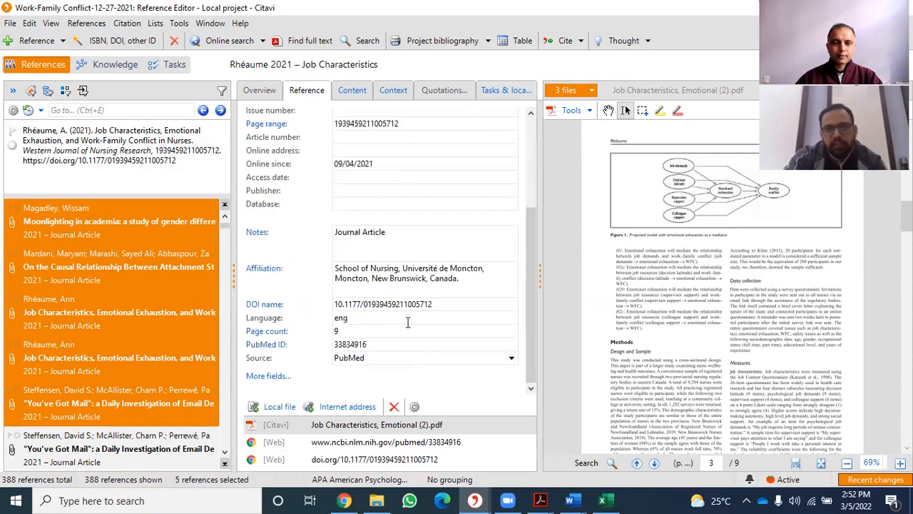
{"action": "scroll", "coordinate": [308, 259], "scroll_direction": "up", "scroll_amount": 3}
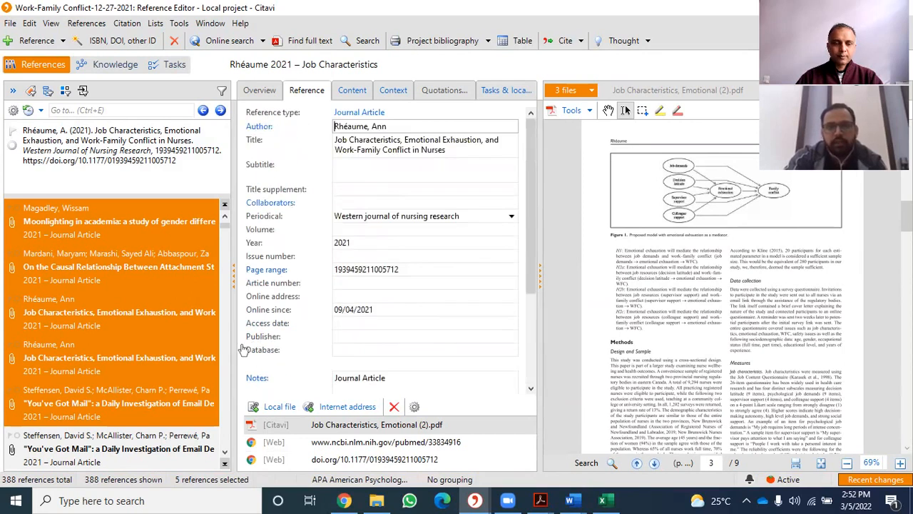